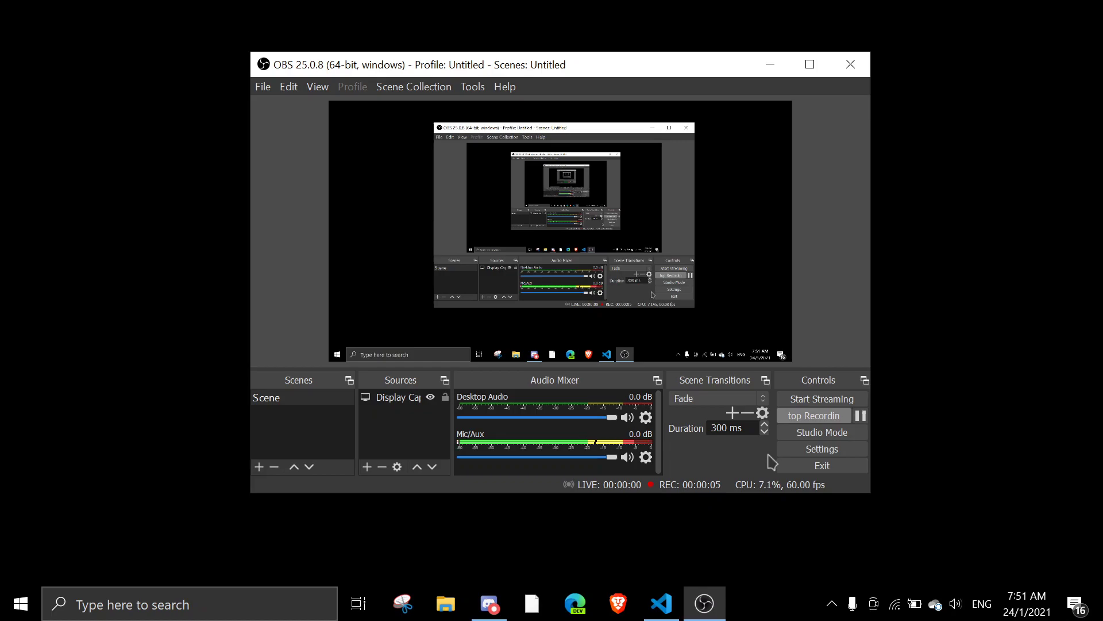
# Bring Discord's Youtube Tutorials commands channel to the front while OBS keeps recording.
pyautogui.click(504, 608)
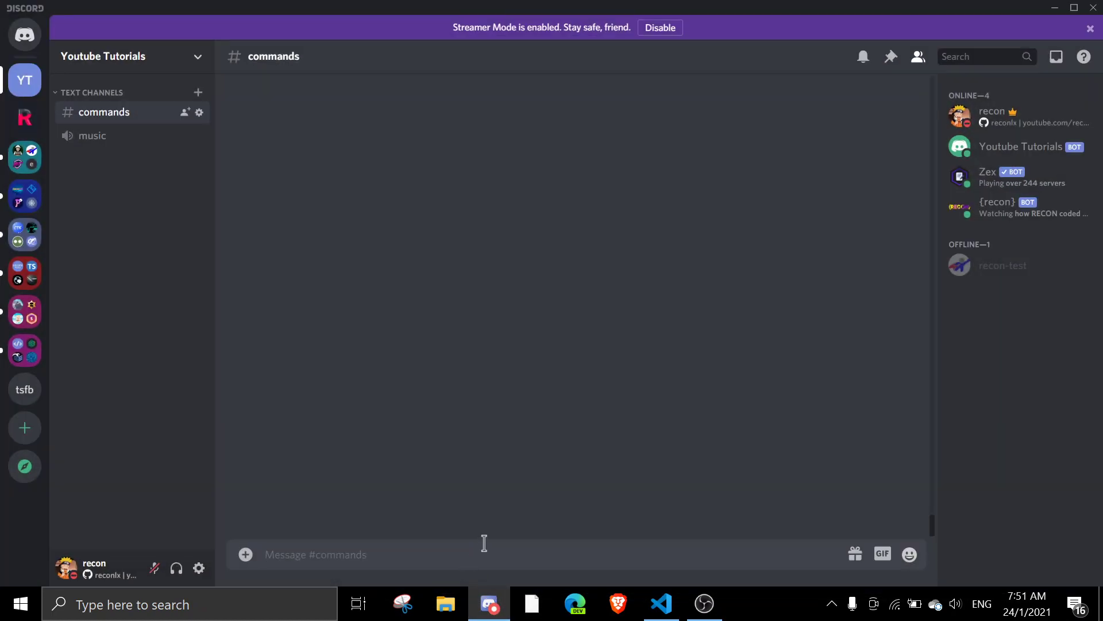
pyautogui.write('zex djs message.')
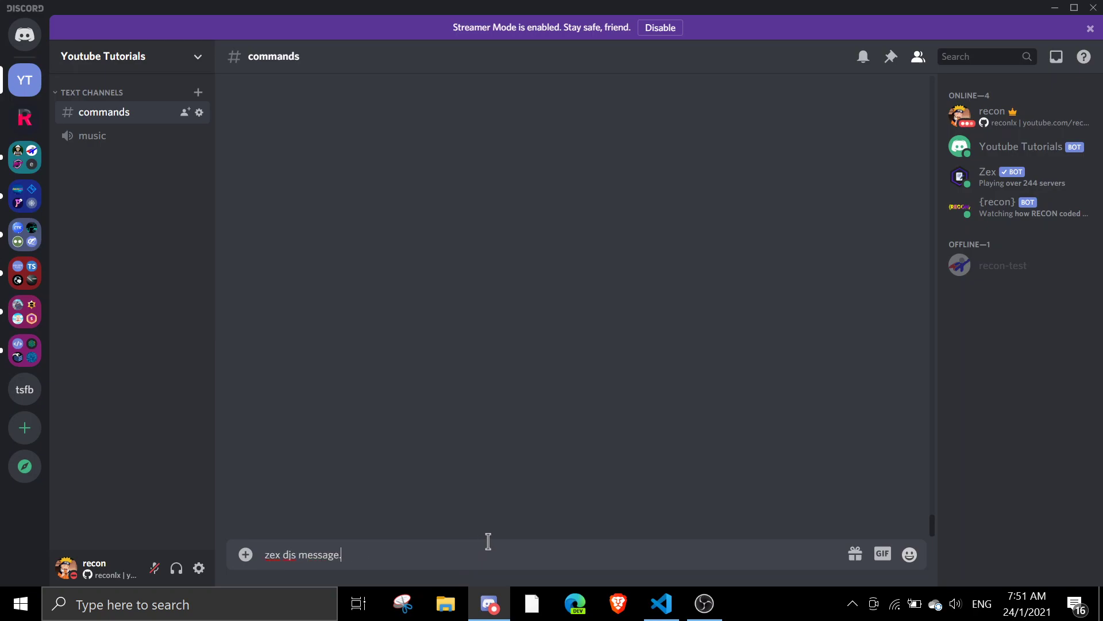
# Send 'zex djs message' and inspect the Properties and Methods lists in the Zex bot's embed.
pyautogui.press('Return')
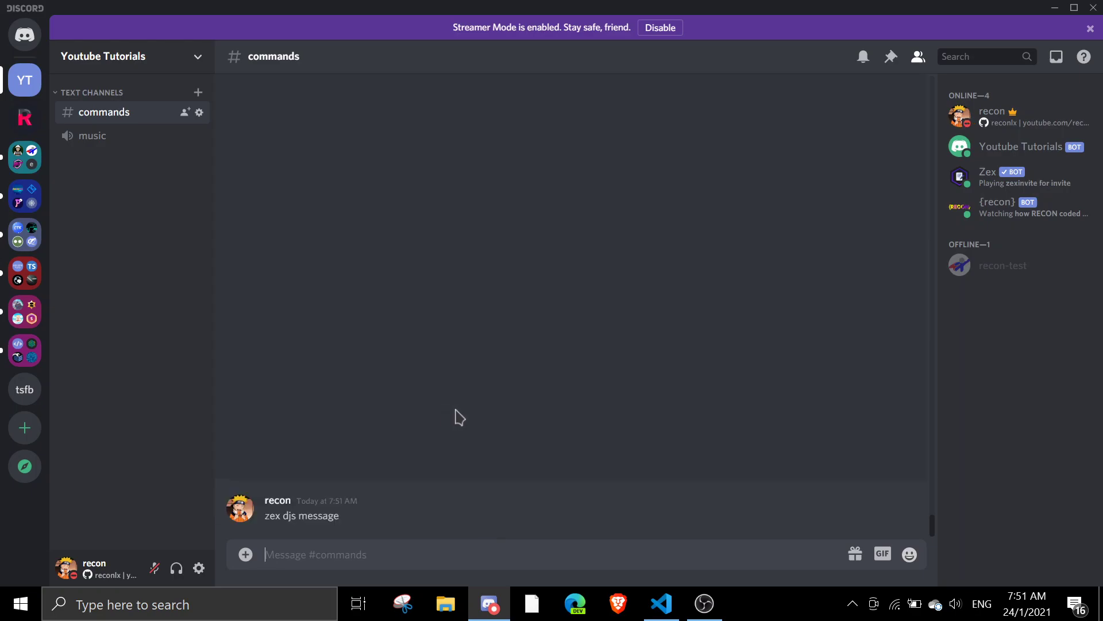
pyautogui.moveTo(320, 403); pyautogui.dragTo(273, 315)
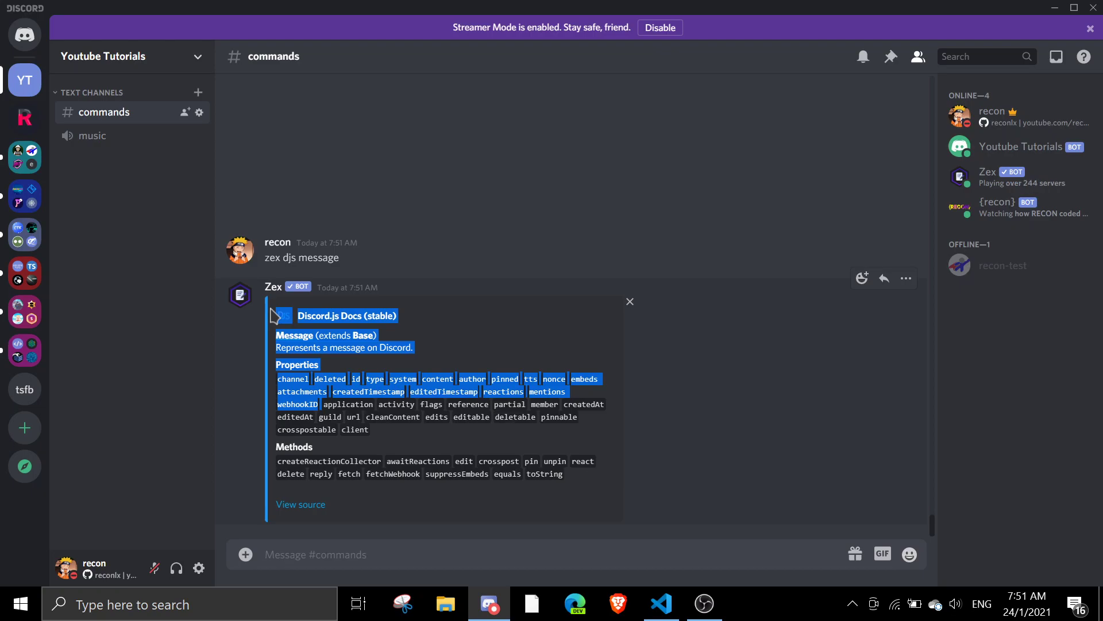
pyautogui.doubleClick(409, 444)
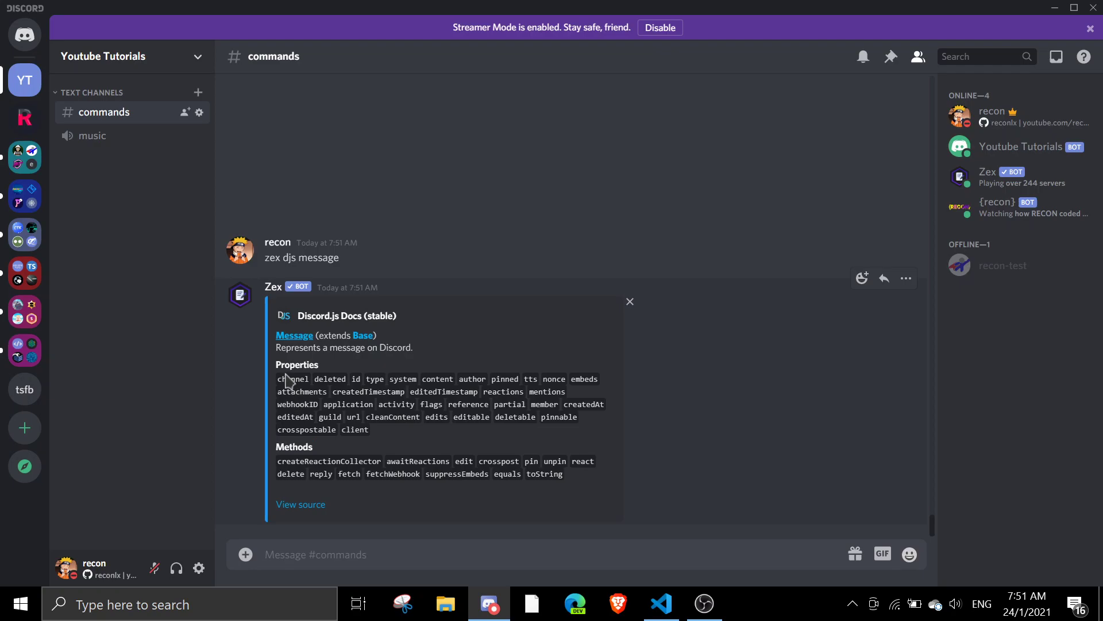
pyautogui.moveTo(290, 380); pyautogui.dragTo(339, 431)
pyautogui.click(370, 428)
pyautogui.click(617, 604)
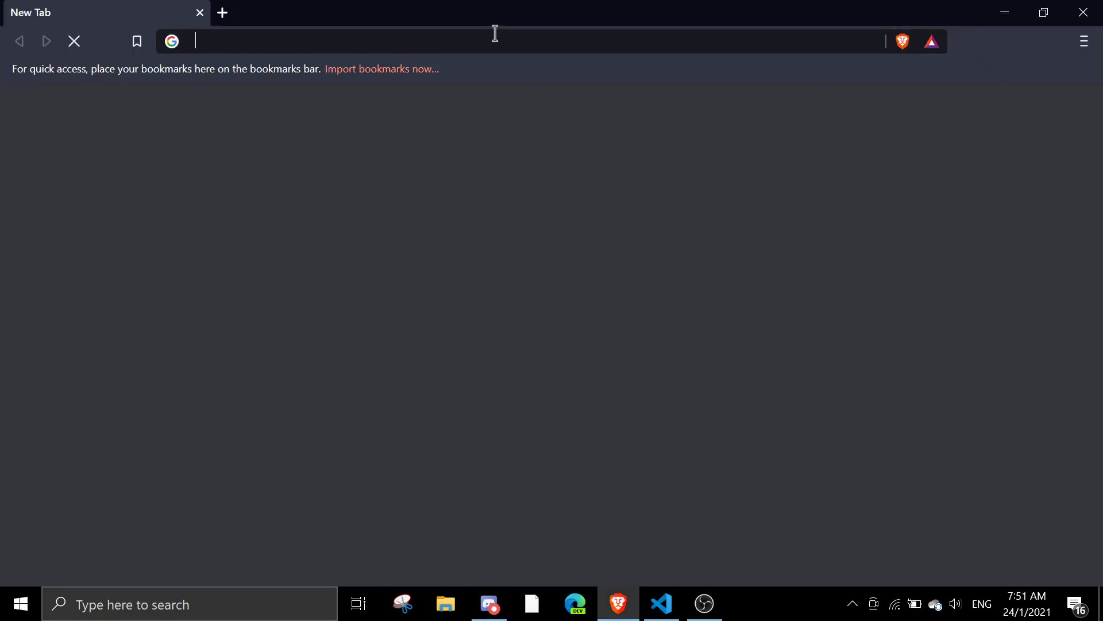
# Paste the saved djsdocs embed URL into Brave with q=message and load its raw JSON.
pyautogui.click(492, 35)
pyautogui.press('super+v')
pyautogui.scroll(-3, 530, 232)
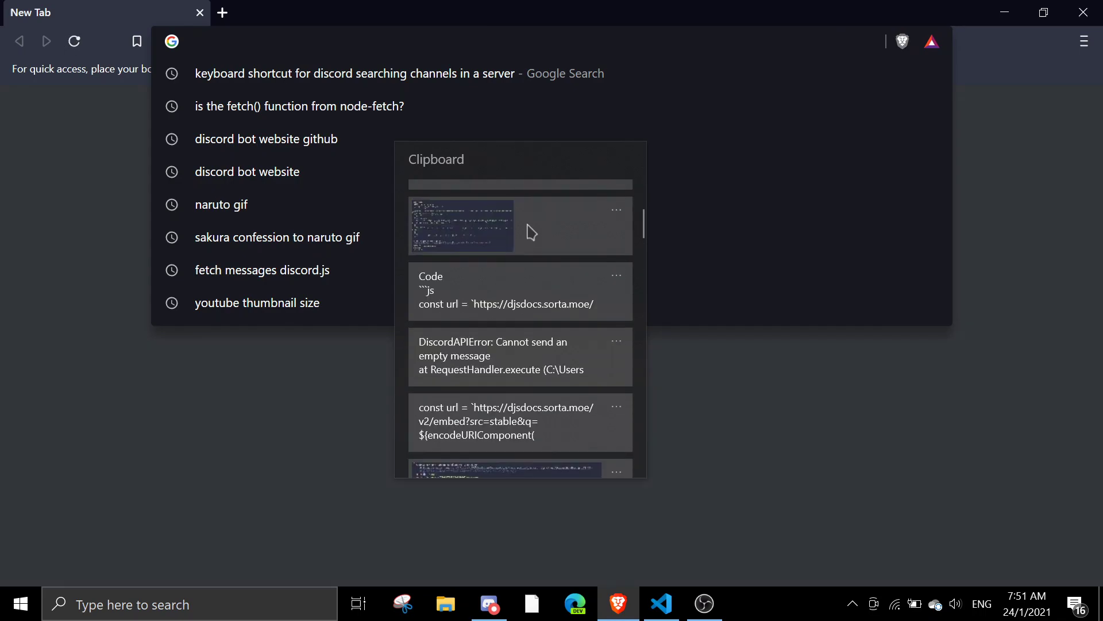
pyautogui.scroll(-1, 530, 231)
pyautogui.scroll(-2, 522, 242)
pyautogui.scroll(-1, 519, 246)
pyautogui.scroll(-2, 519, 246)
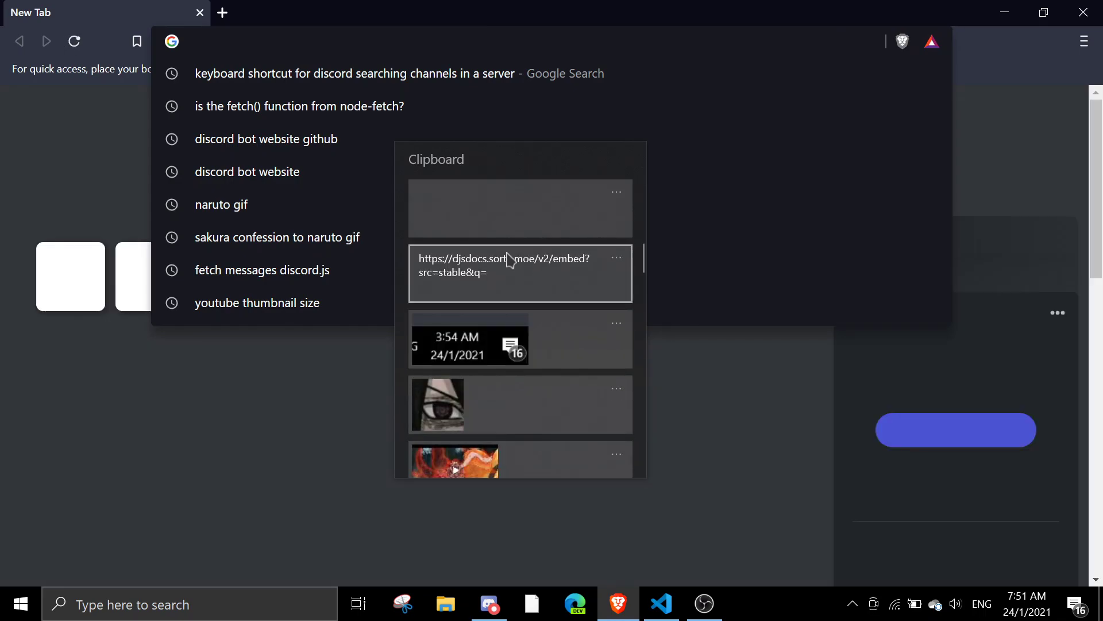
pyautogui.click(517, 259)
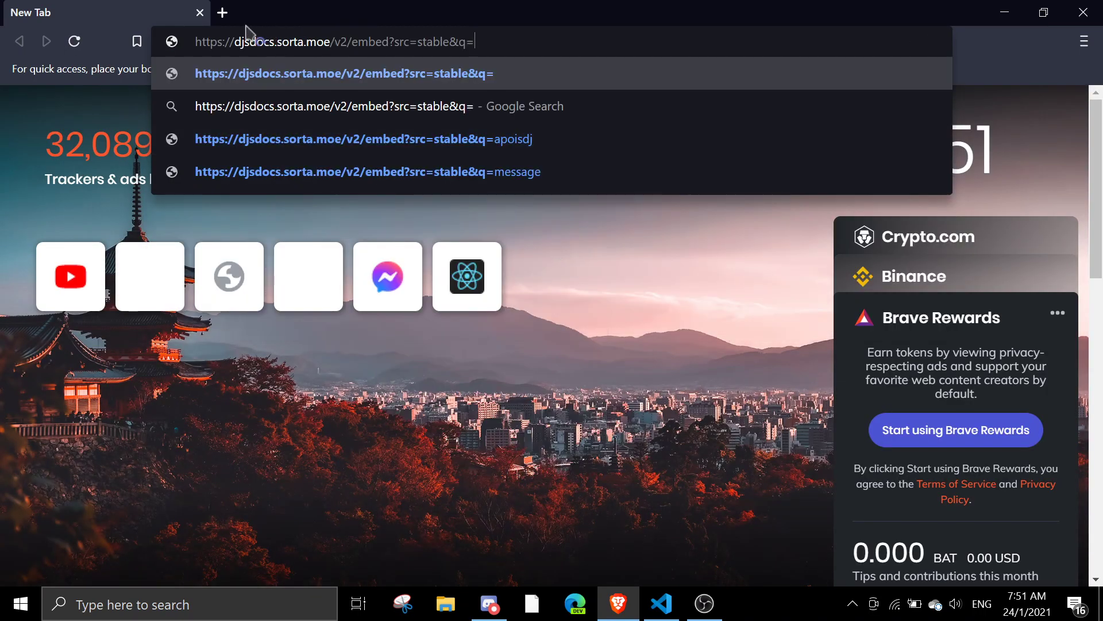
pyautogui.moveTo(210, 42); pyautogui.dragTo(523, 42)
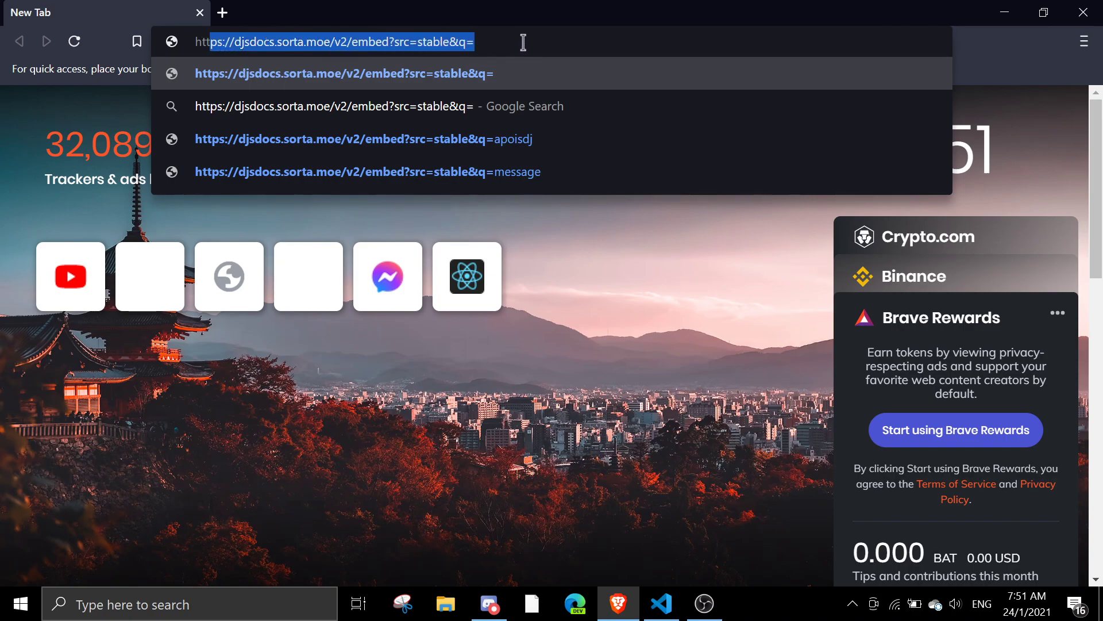
pyautogui.click(522, 42)
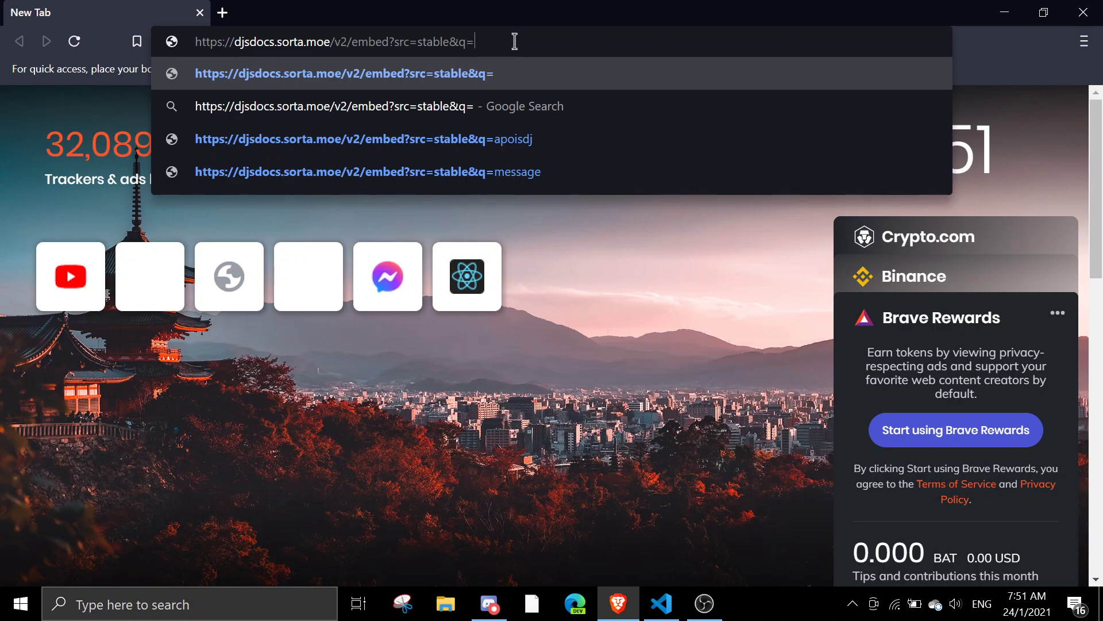
pyautogui.write('mes')
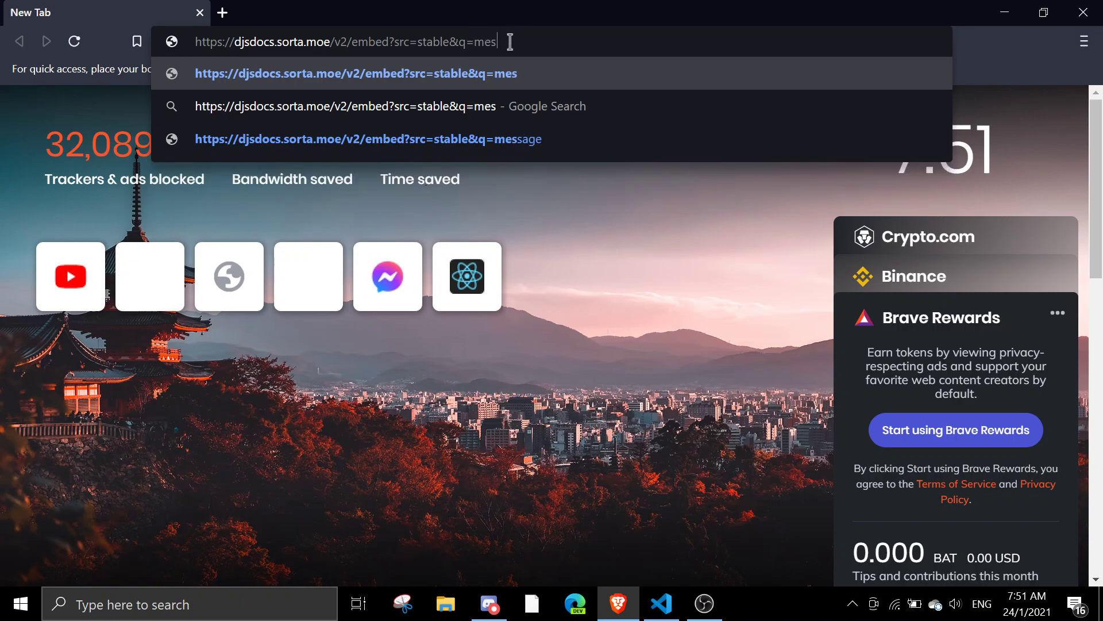
pyautogui.write('sage')
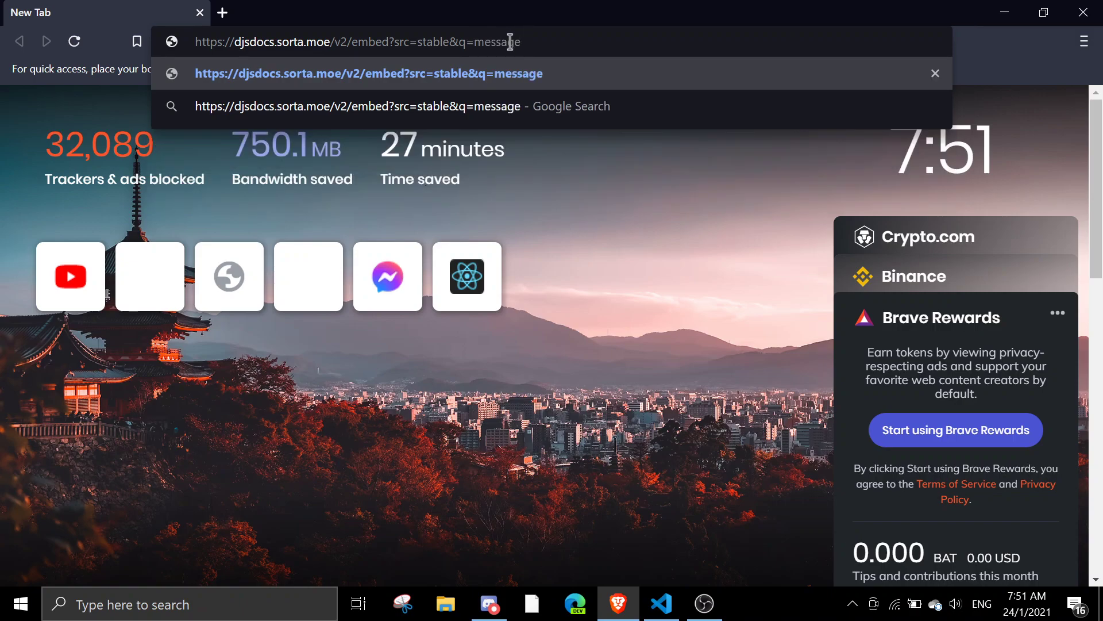
pyautogui.press('Return')
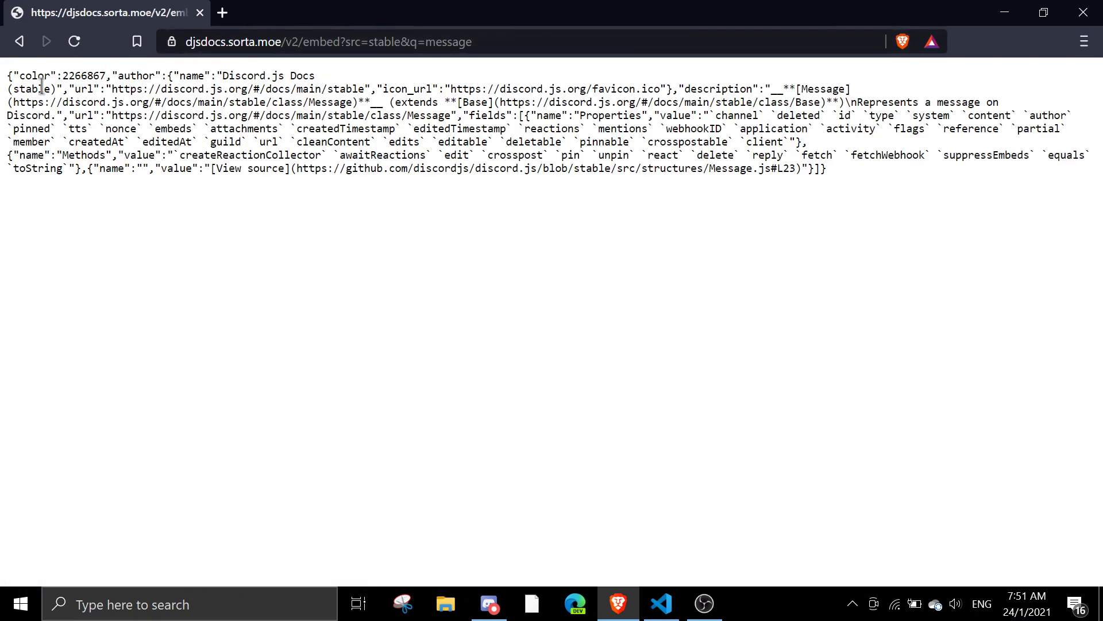
# Compare the raw djsdocs JSON with the bot's Message embed, then open that message's options.
pyautogui.moveTo(19, 76); pyautogui.dragTo(1102, 197)
pyautogui.moveTo(949, 200); pyautogui.dragTo(8, 74)
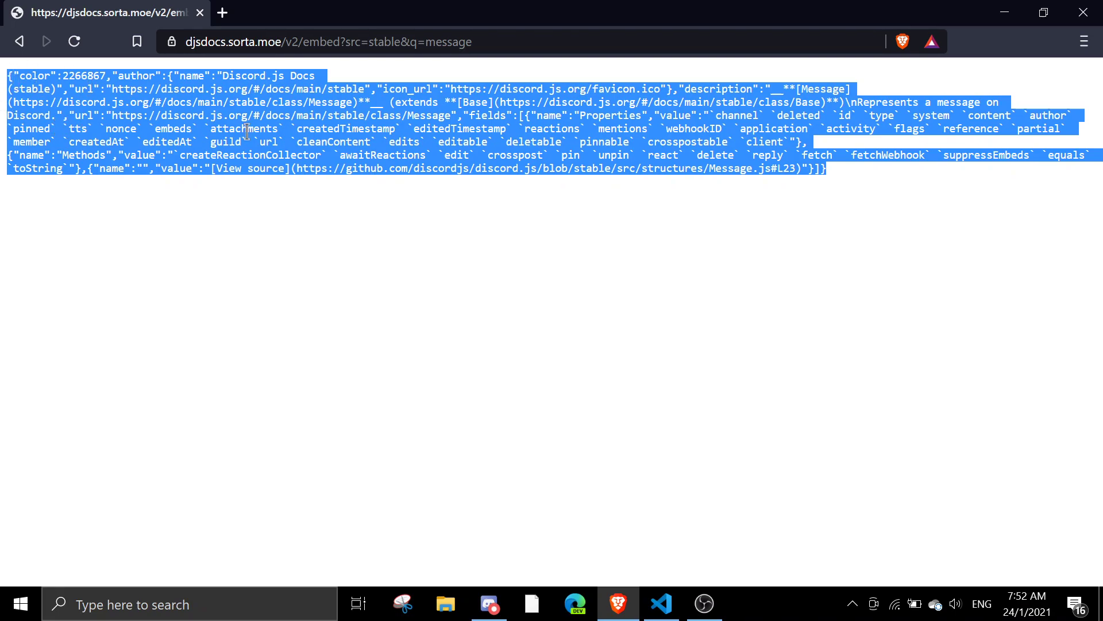
pyautogui.click(488, 604)
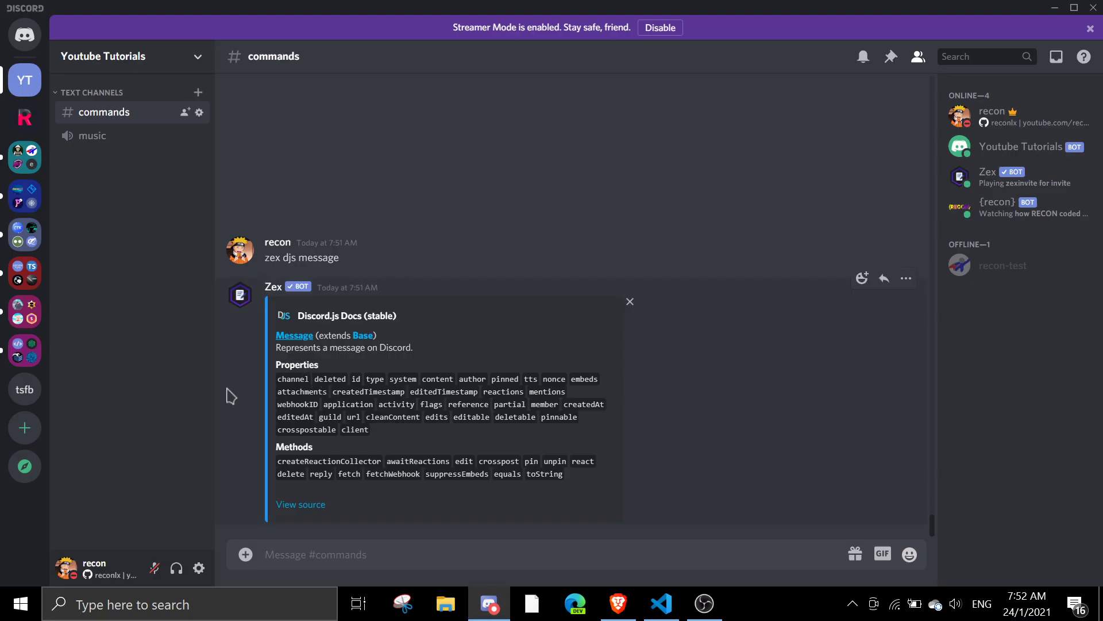
pyautogui.click(501, 601)
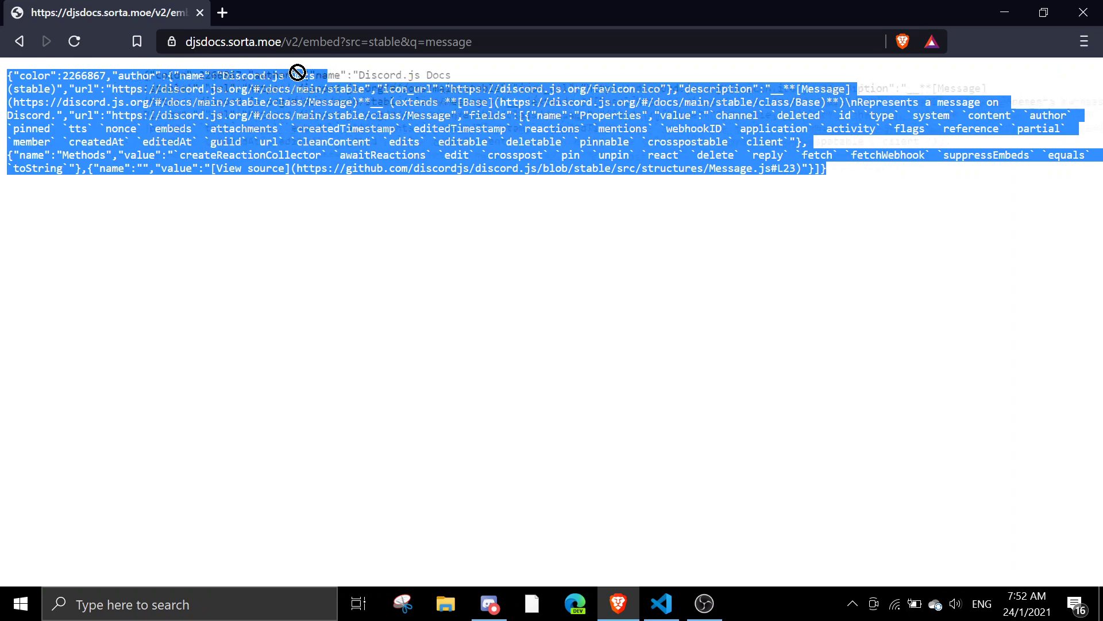
pyautogui.moveTo(196, 78); pyautogui.dragTo(281, 89)
pyautogui.click(499, 601)
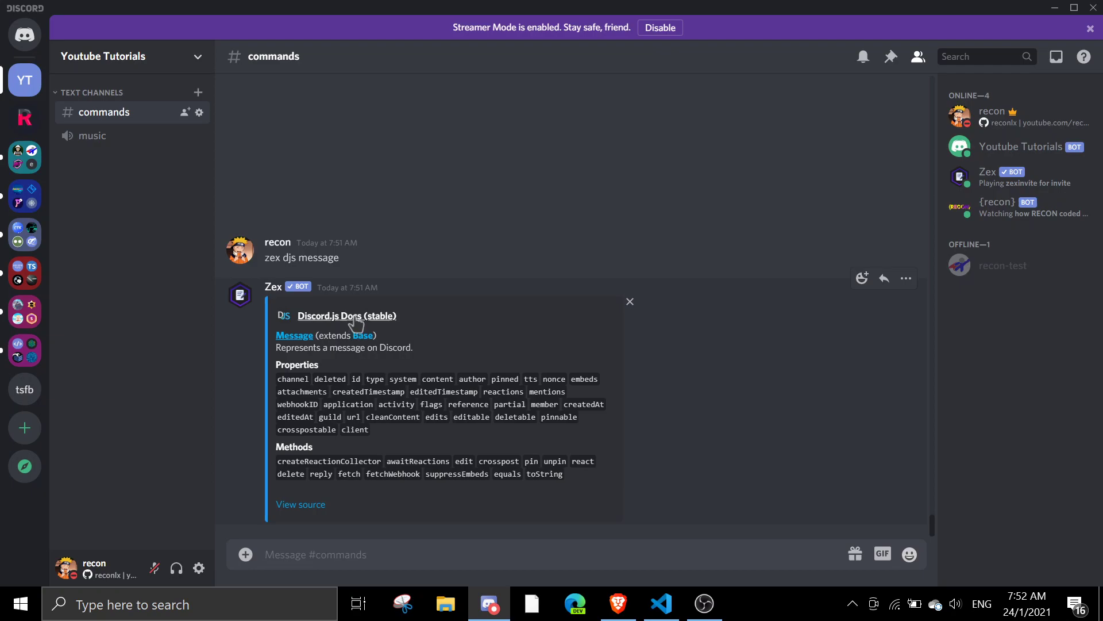
pyautogui.rightClick(478, 200)
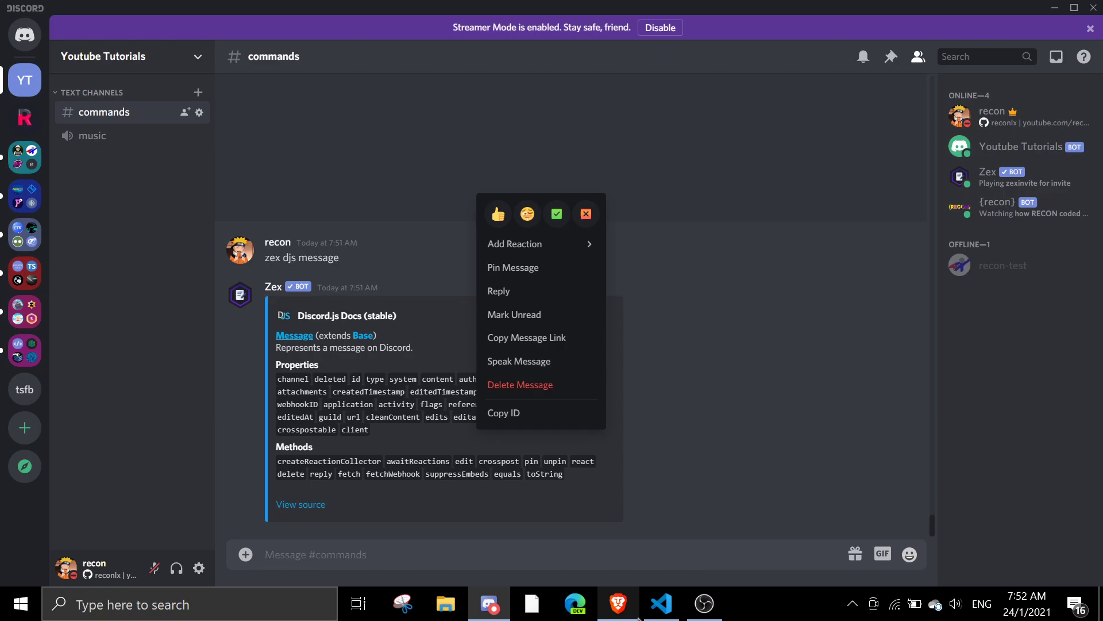
# Replace the stray line-1 text in documentation.js with the expanded !djs command template.
pyautogui.click(662, 604)
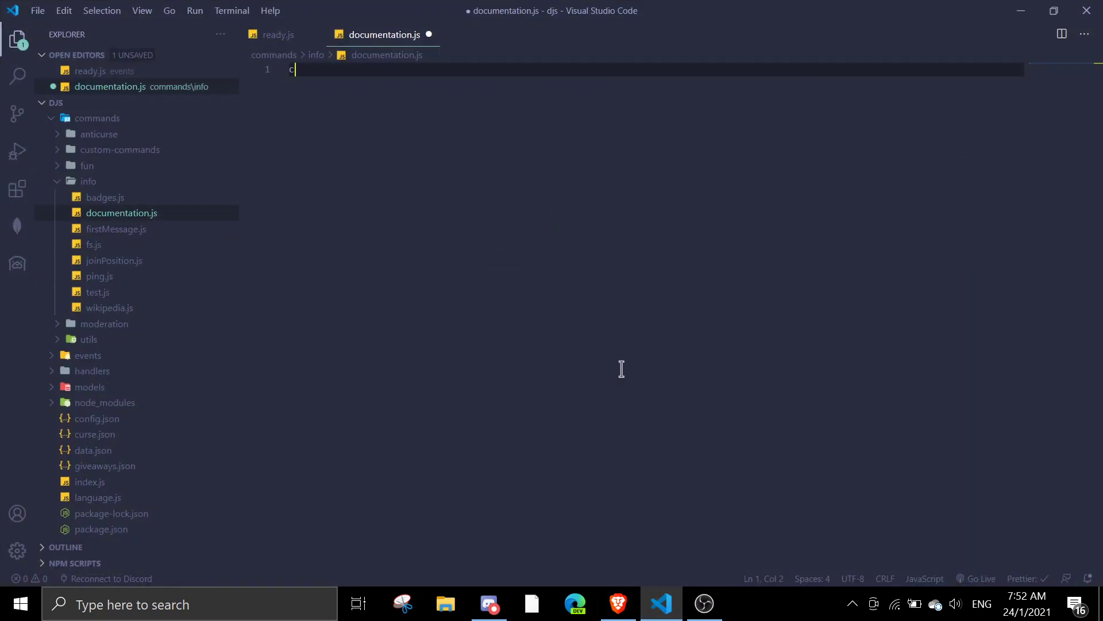
pyautogui.press('BackSpace')
pyautogui.press('BackSpace')
pyautogui.press('BackSpace')
pyautogui.press('Return')
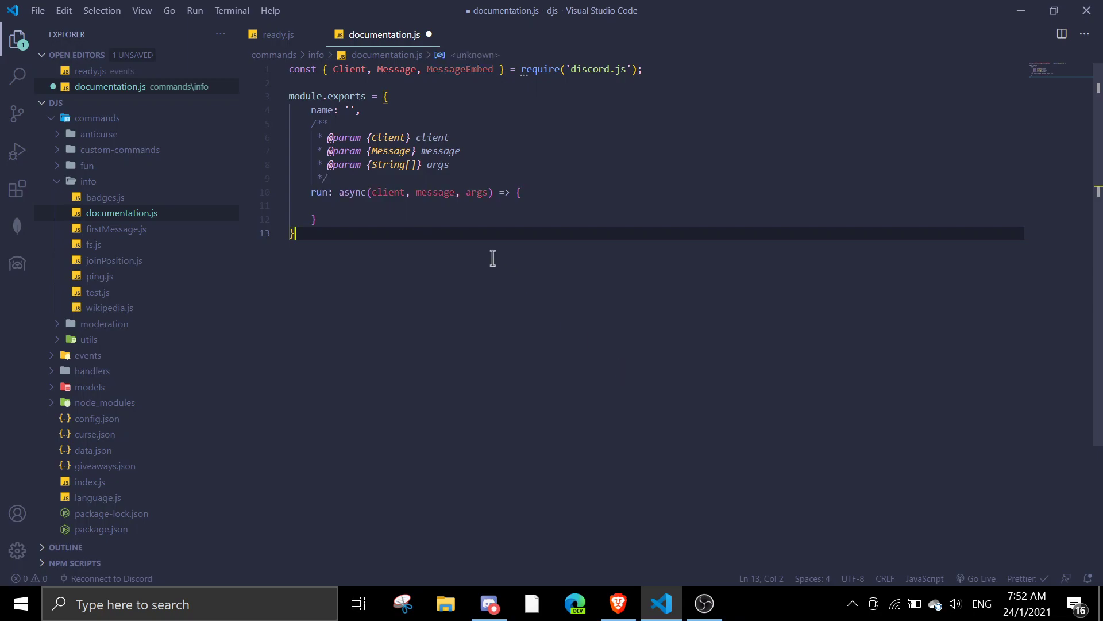
# Stop the running bot in the terminal, clear it, and erase the unrun 'npm i axios'.
pyautogui.hotkey('ctrl', '`')
pyautogui.hotkey('ctrl', 'c')
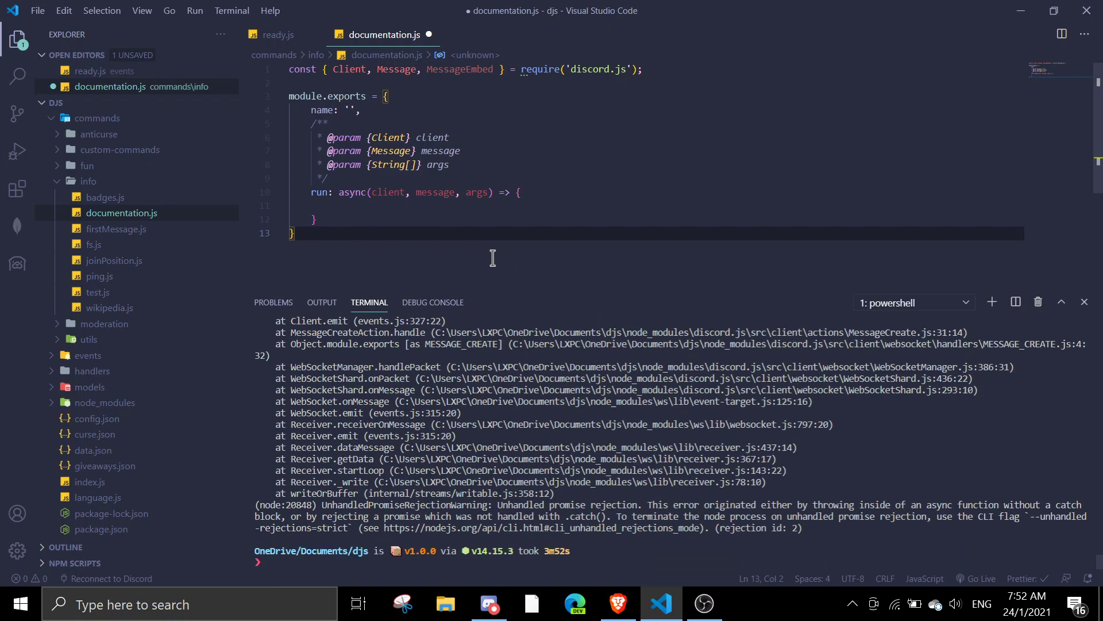
pyautogui.write('cls')
pyautogui.press('Return')
pyautogui.write('npm i')
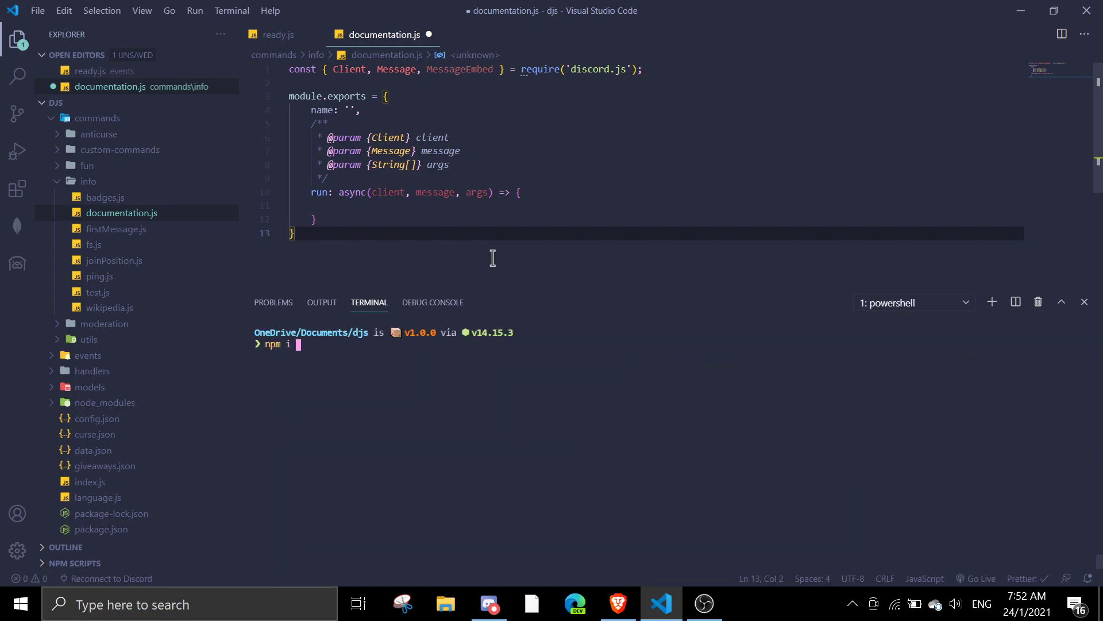
pyautogui.write('axios')
pyautogui.press('BackSpace')
pyautogui.press('BackSpace')
pyautogui.press('BackSpace')
pyautogui.press('BackSpace')
pyautogui.press('BackSpace')
pyautogui.press('BackSpace')
# Import axios, add aliases: ["docs"] to the command, and reformat the file on save.
pyautogui.click(385, 86)
pyautogui.write('st axios = require')
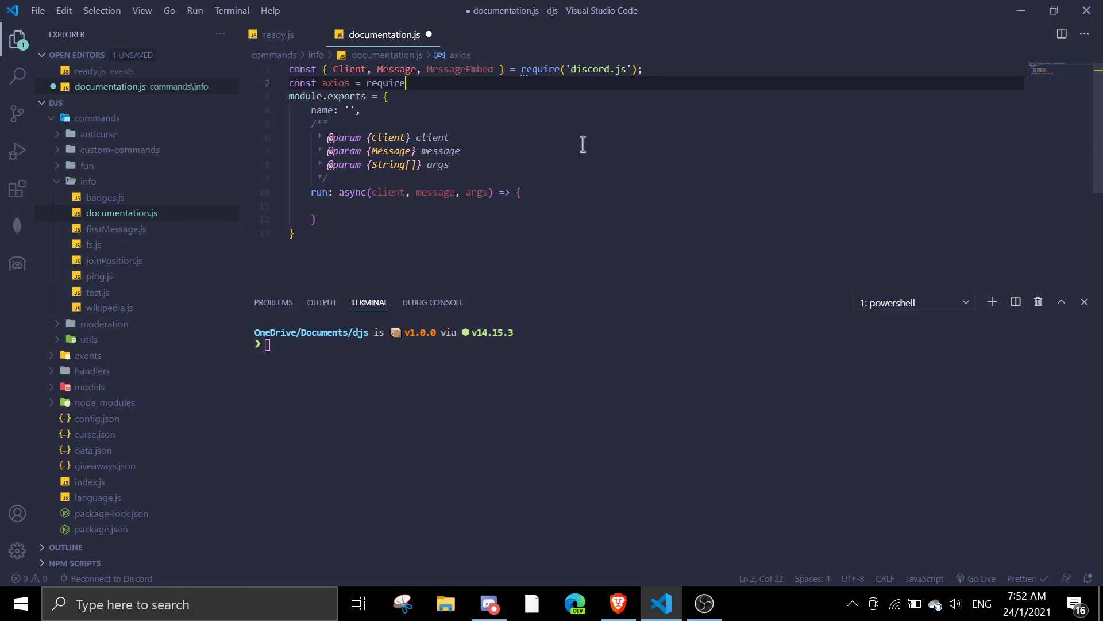
pyautogui.write("('axios'")
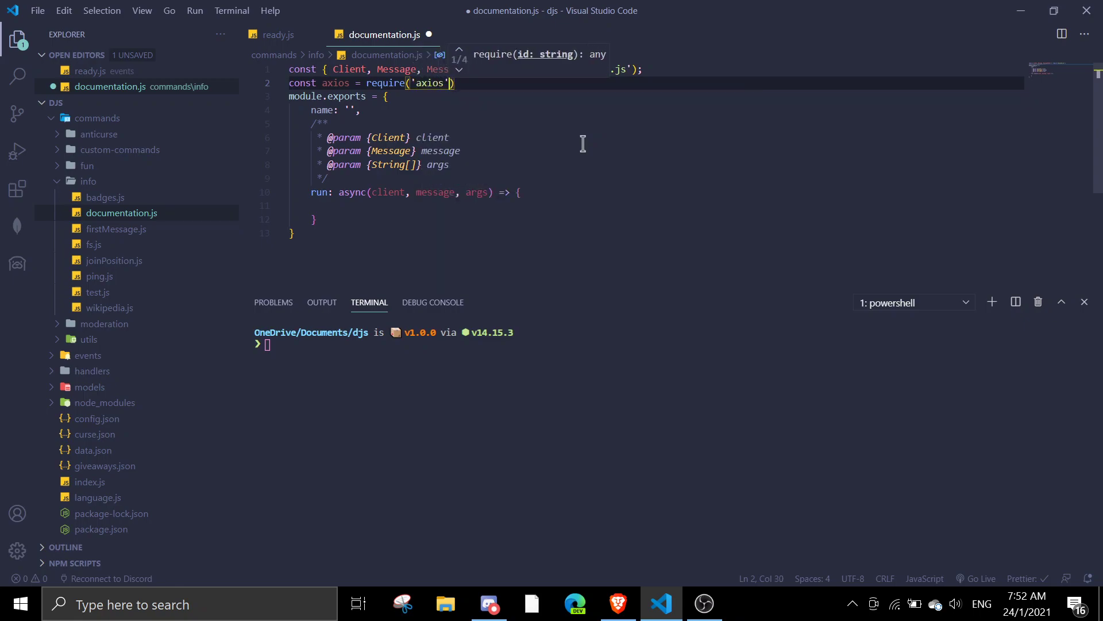
pyautogui.write(');')
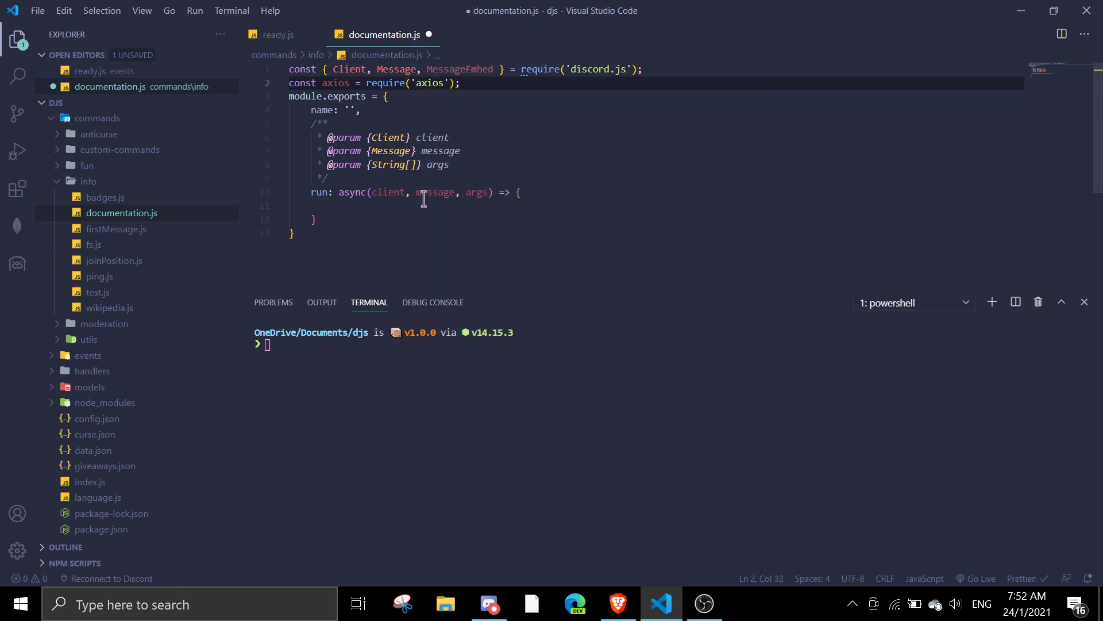
pyautogui.click(350, 109)
pyautogui.write('djs')
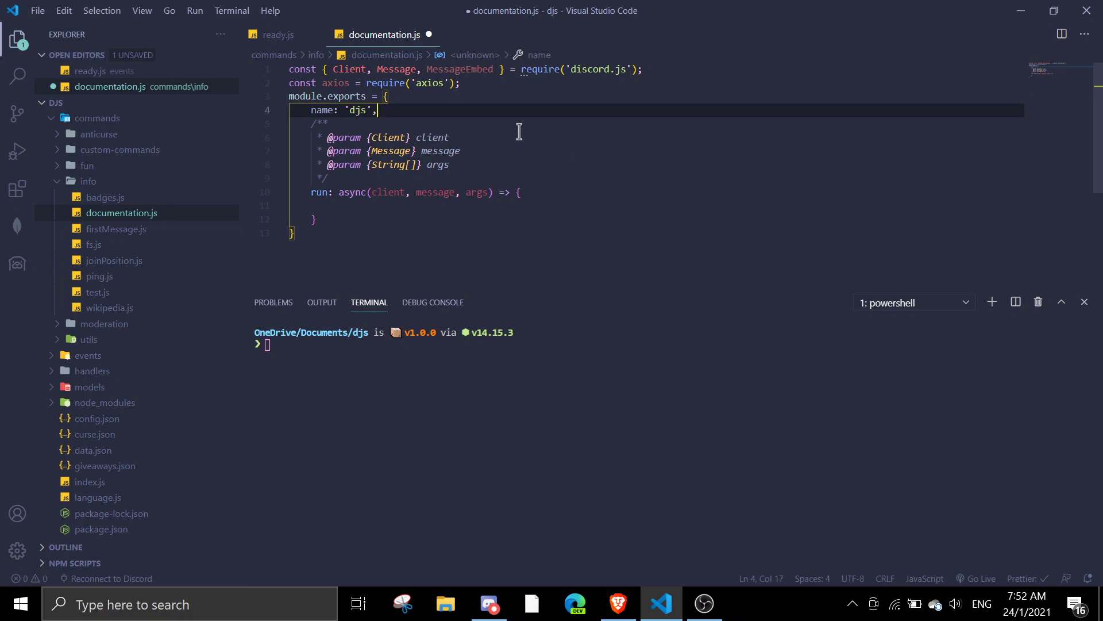
pyautogui.press('Return')
pyautogui.write('aliases: "')
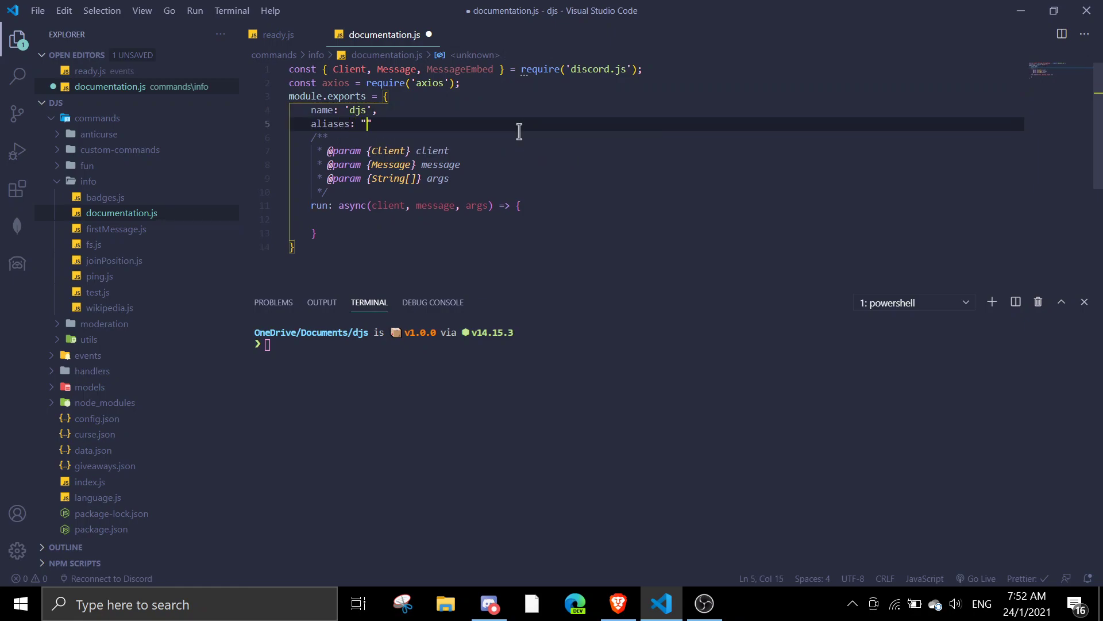
pyautogui.press('BackSpace')
pyautogui.write('[')
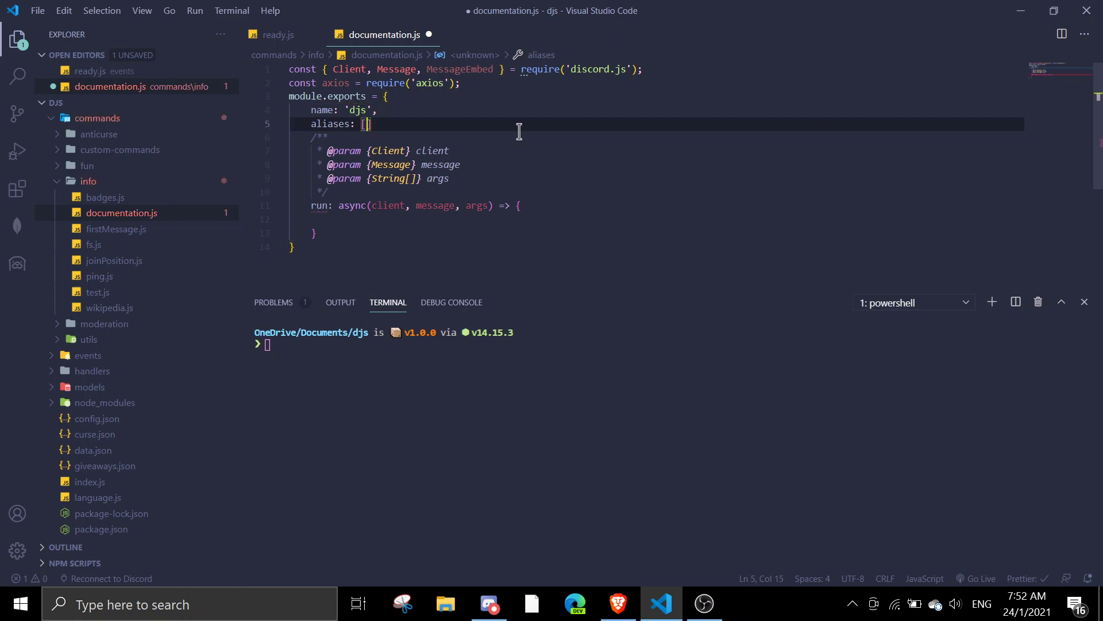
pyautogui.write('"docs')
pyautogui.write('"doc')
pyautogui.write('s"],')
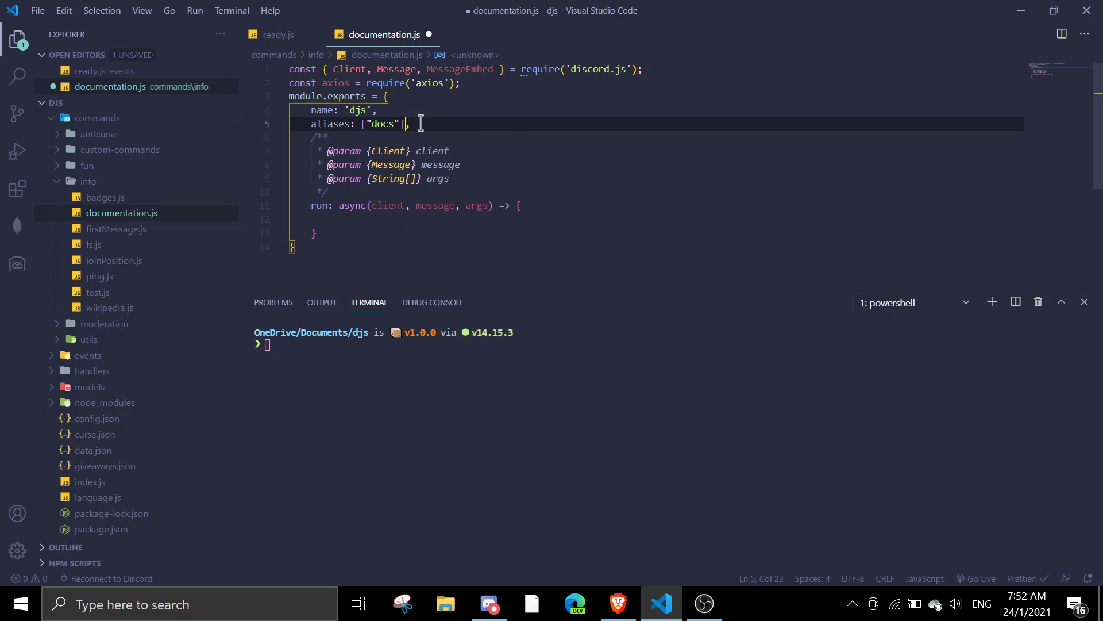
pyautogui.press('Right')
pyautogui.click(350, 221)
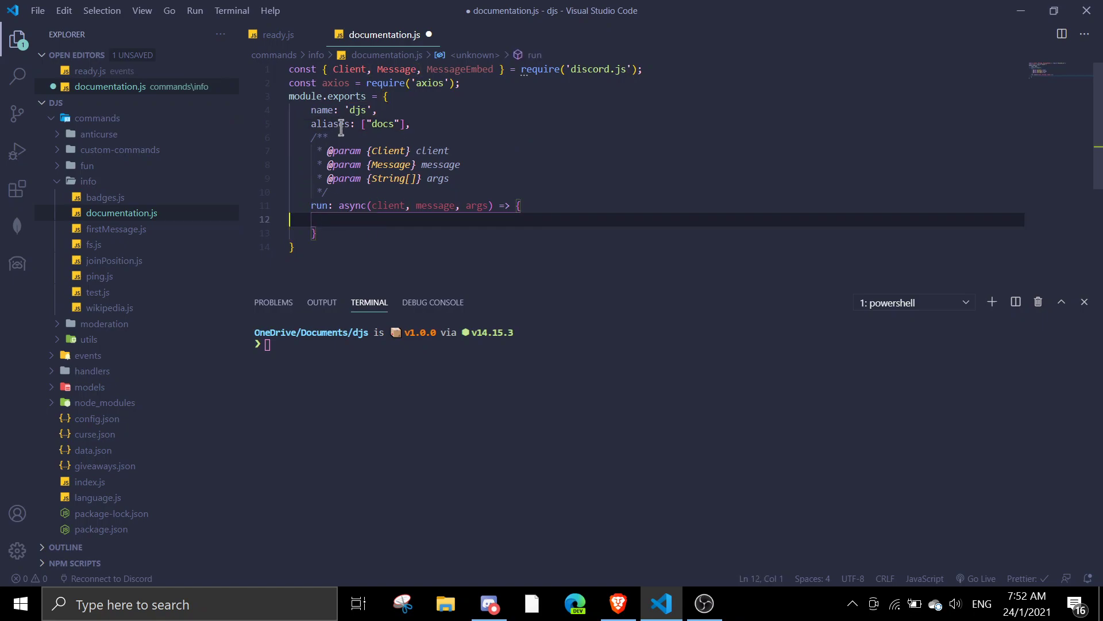
pyautogui.press('Tab')
pyautogui.press('Tab')
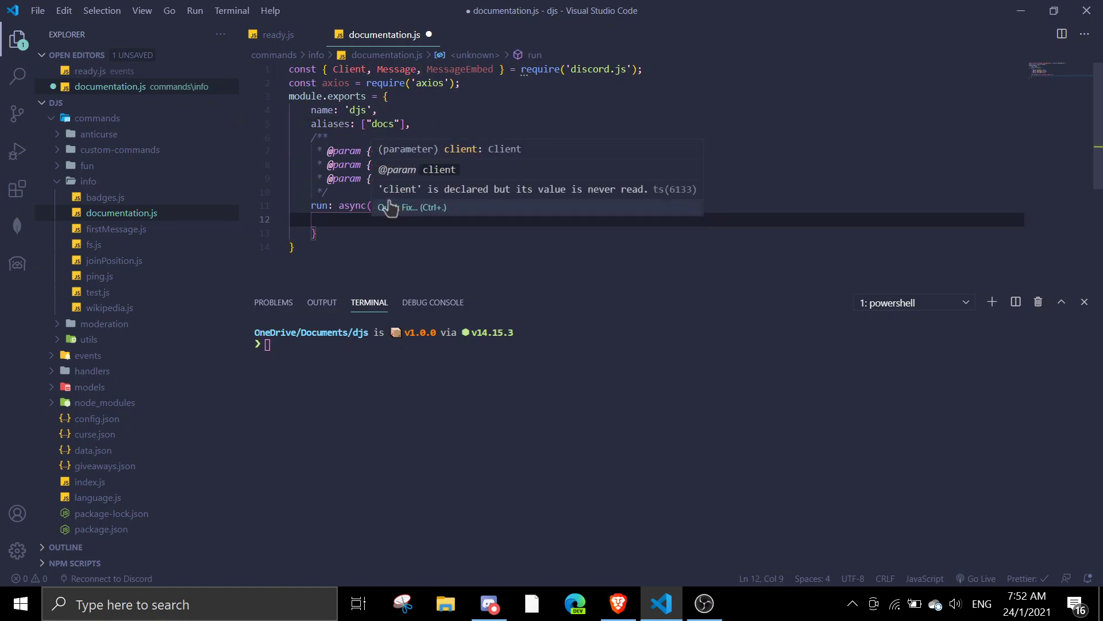
pyautogui.hotkey('ctrl', 's')
pyautogui.write('};')
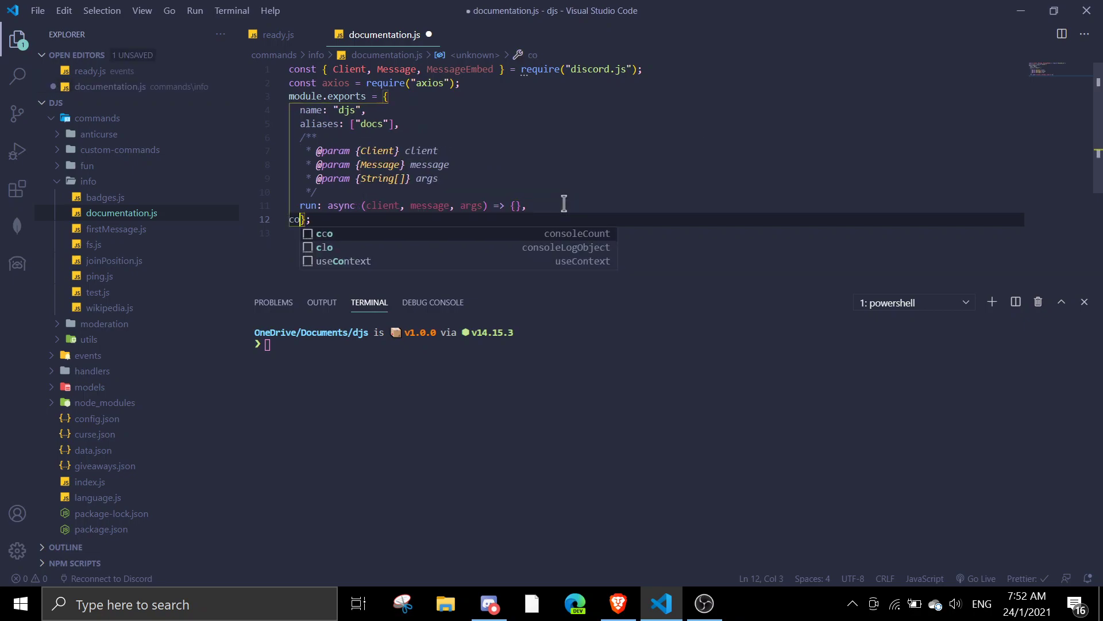
# Inside run, add const query = args.join(" ");.
pyautogui.click(577, 204)
pyautogui.press('Left')
pyautogui.press('Left')
pyautogui.press('Left')
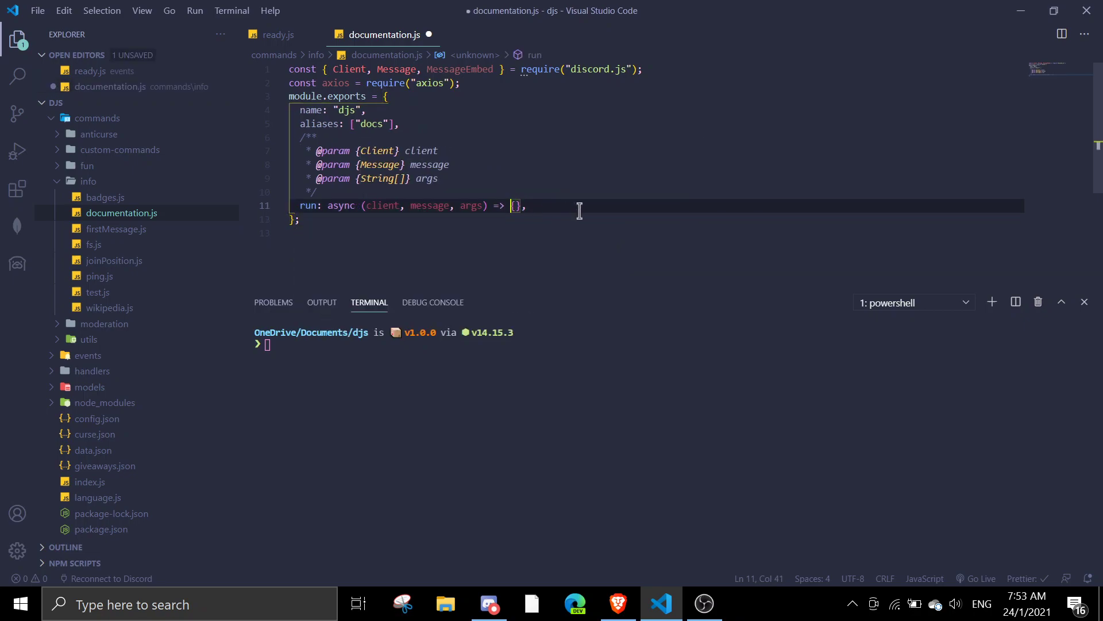
pyautogui.press('Return')
pyautogui.write('const')
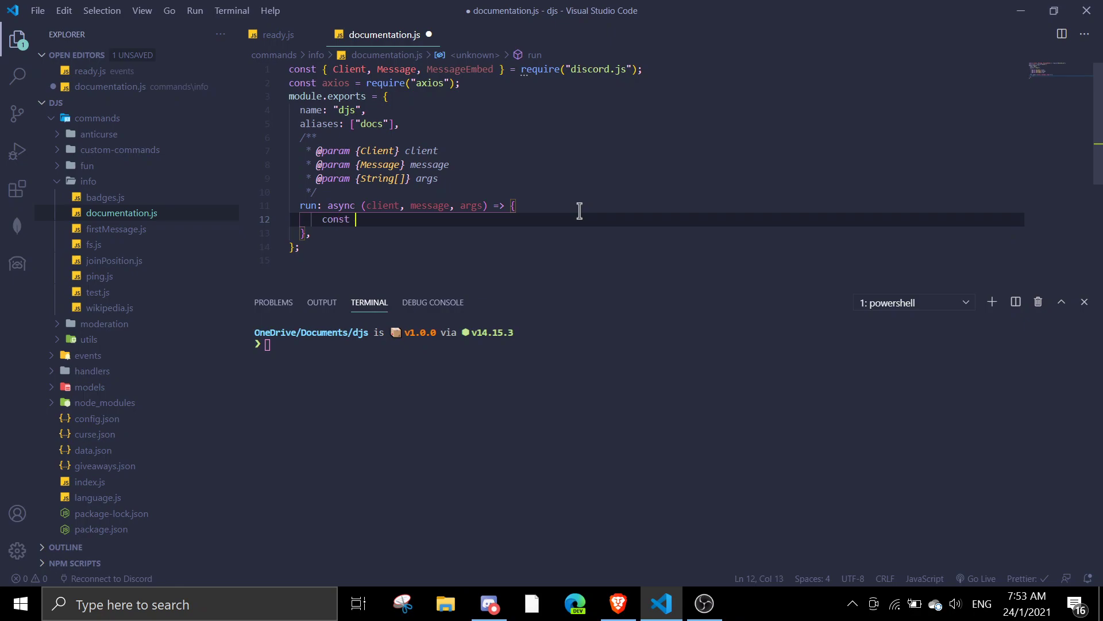
pyautogui.press('BackSpace')
pyautogui.press('BackSpace')
pyautogui.press('BackSpace')
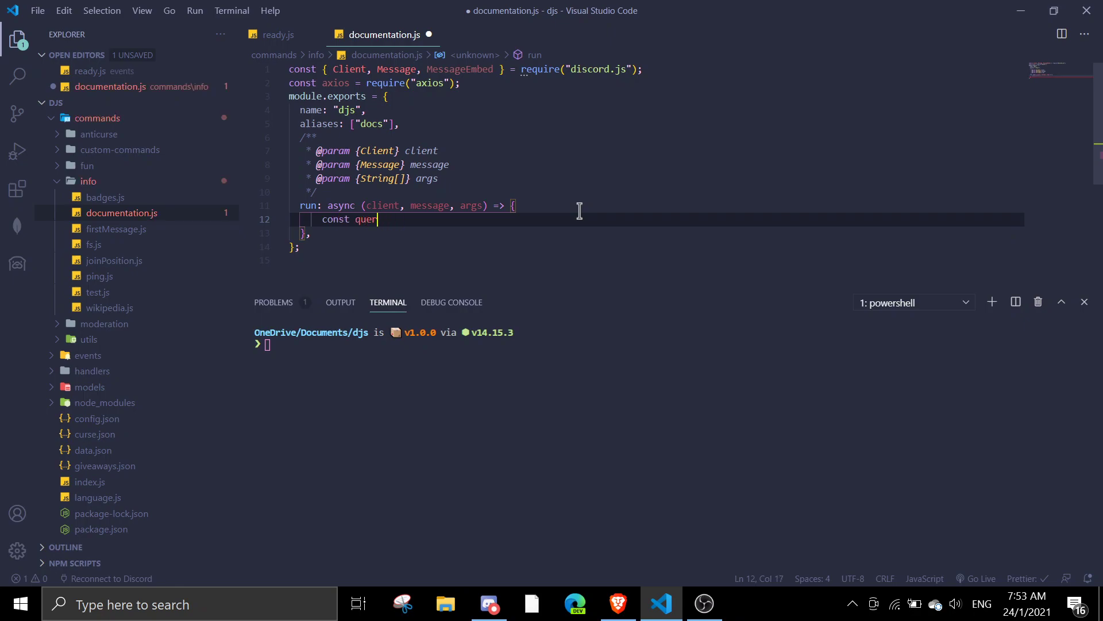
pyautogui.write('y = re')
pyautogui.press('BackSpace')
pyautogui.press('BackSpace')
pyautogui.press('BackSpace')
pyautogui.write('args.s')
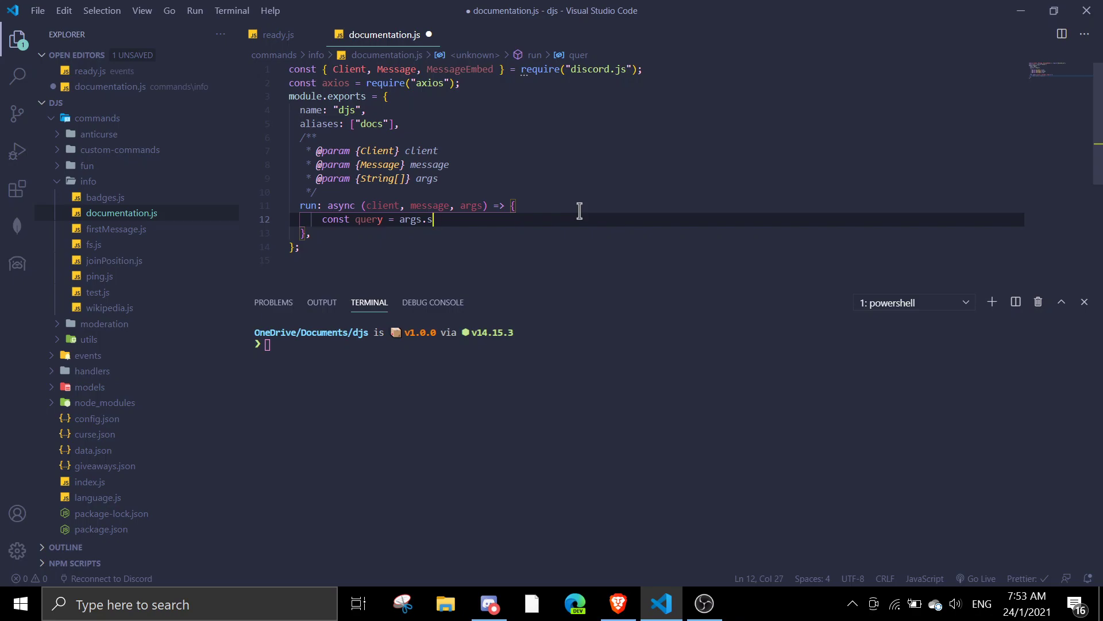
pyautogui.press('BackSpace')
pyautogui.write('j')
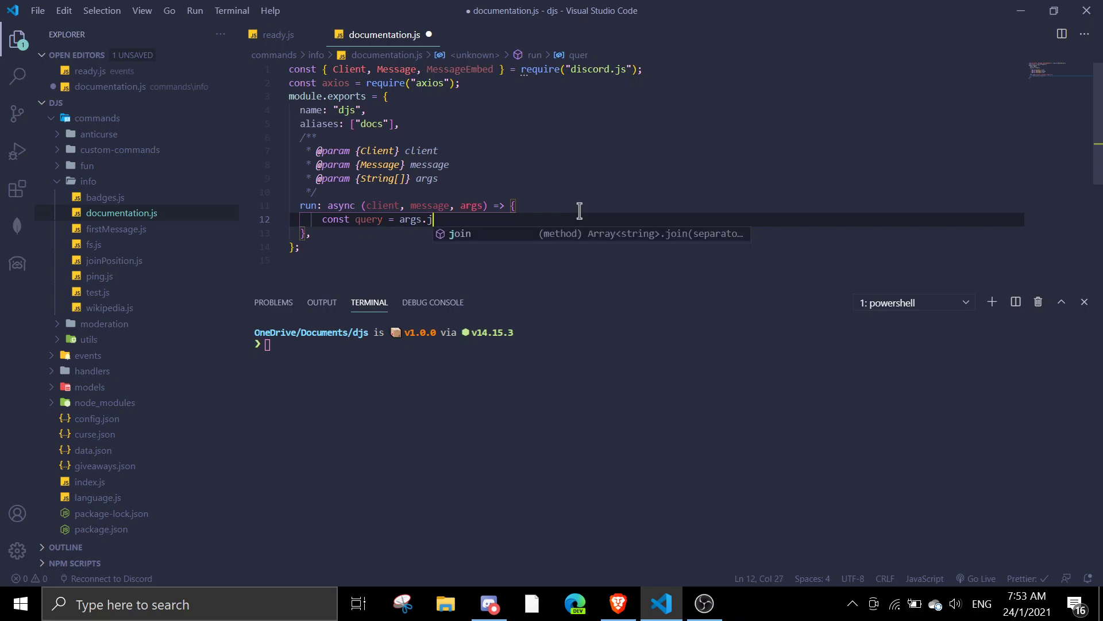
pyautogui.write('oin(" ");')
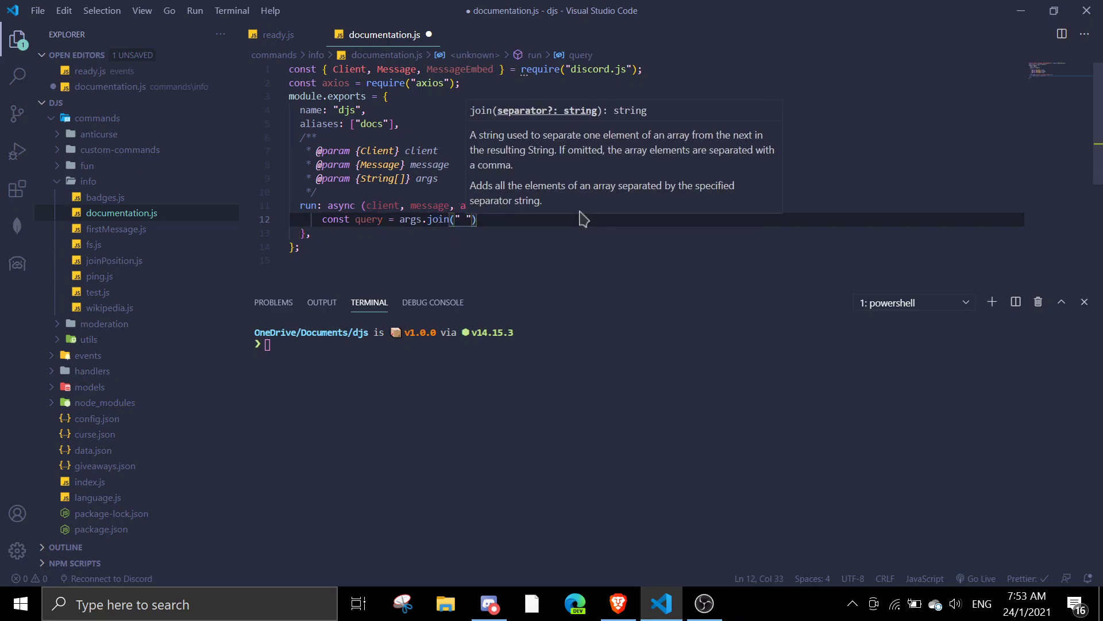
pyautogui.press('Return')
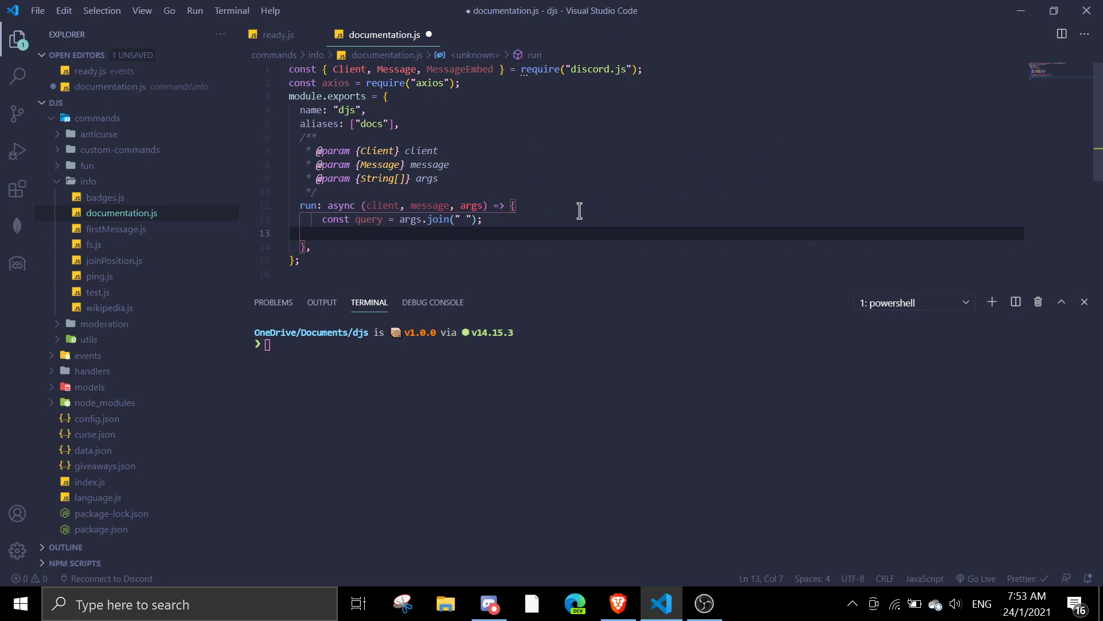
pyautogui.write('if(!q')
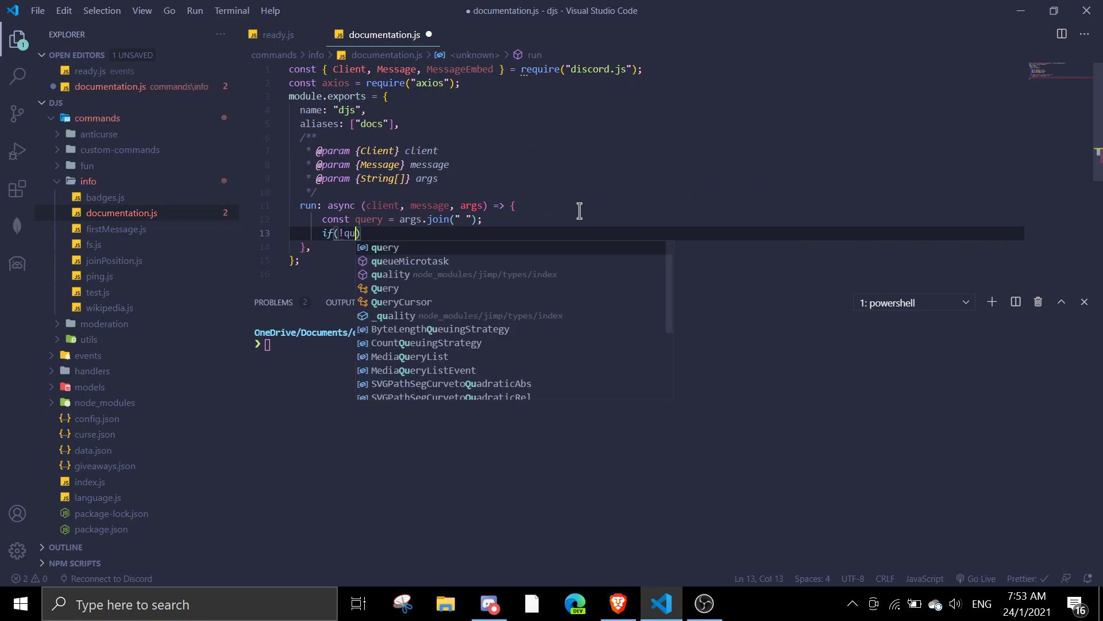
pyautogui.write('uery) retu')
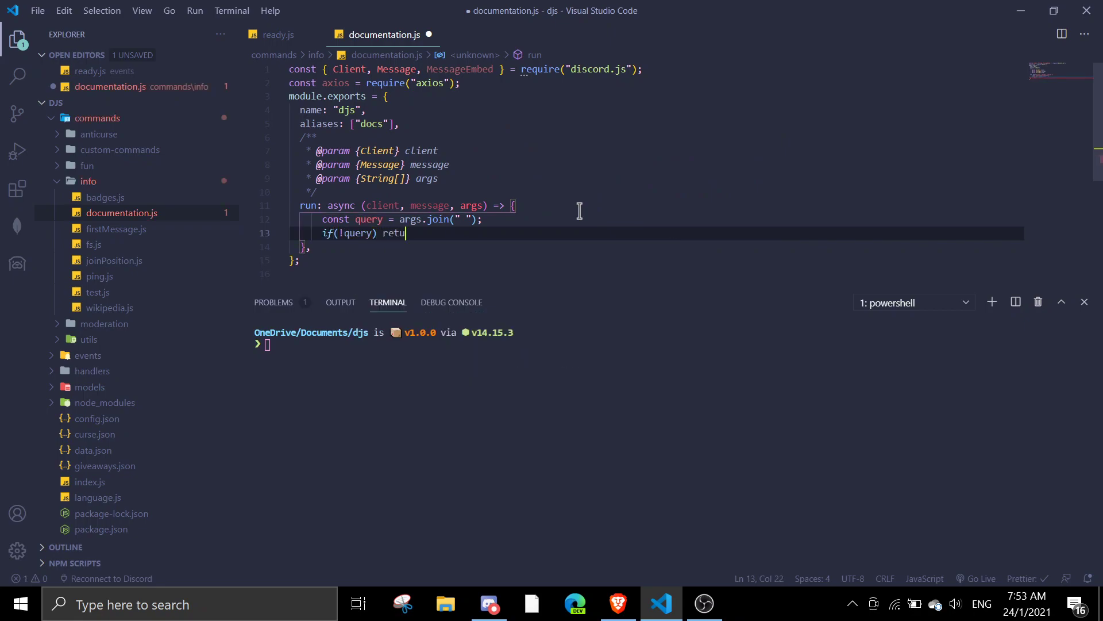
pyautogui.write('rn message.c han')
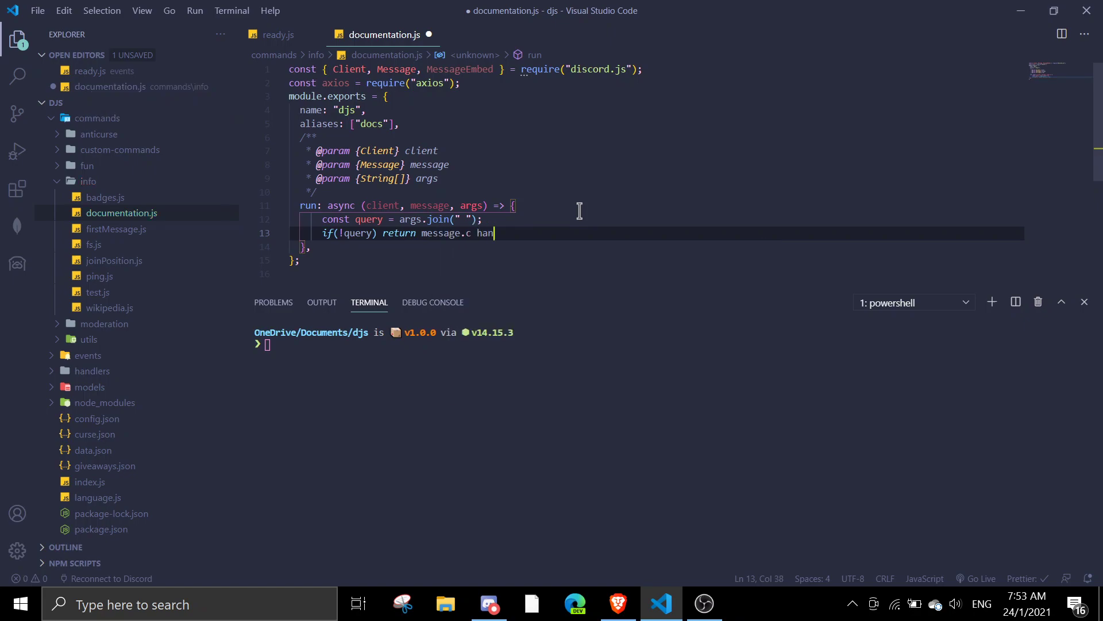
pyautogui.write('jha')
pyautogui.write('ply')
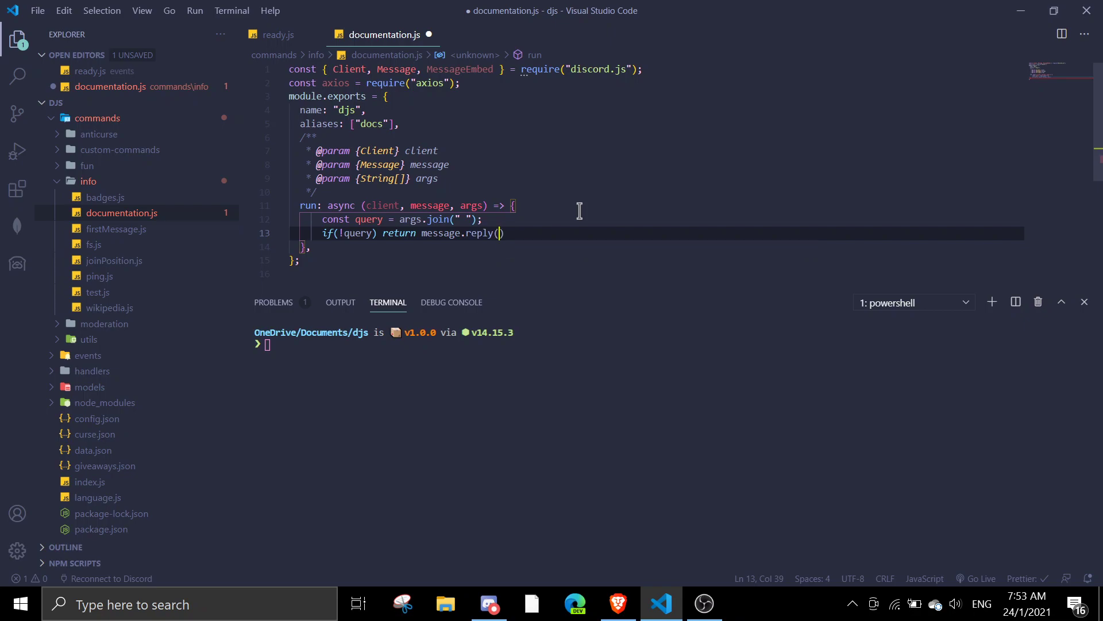
pyautogui.write("('Please spe")
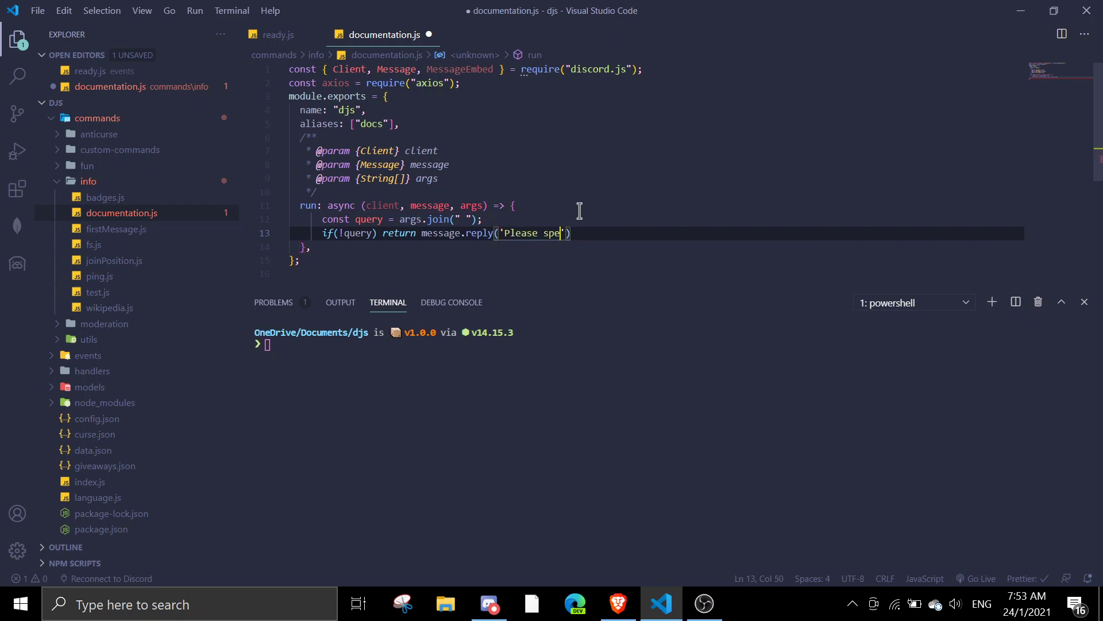
pyautogui.write('cify a query!')
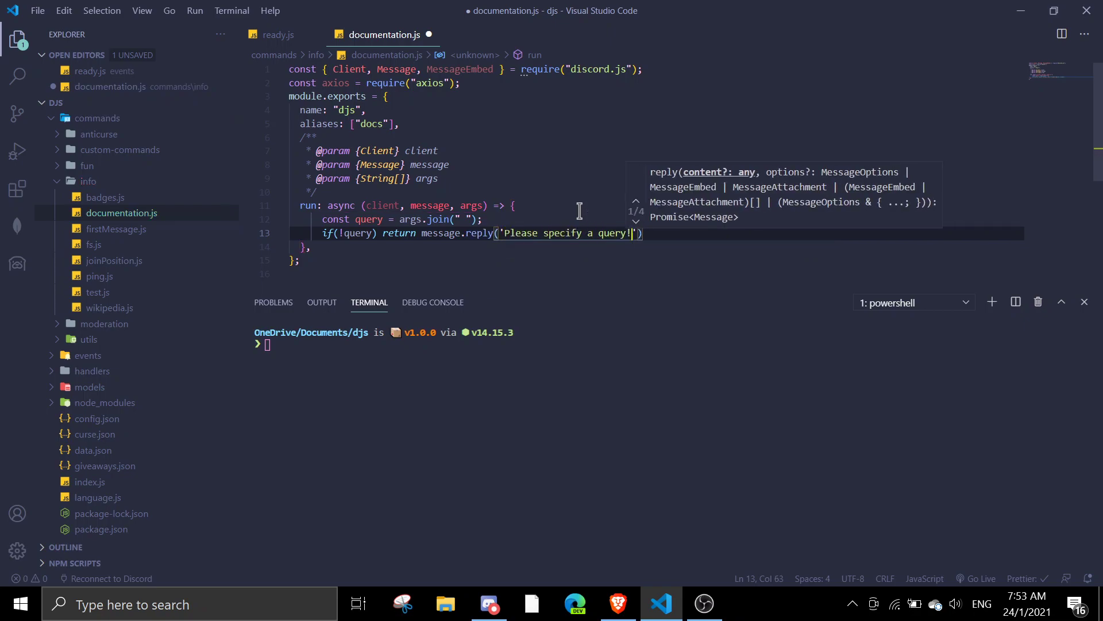
pyautogui.write("')")
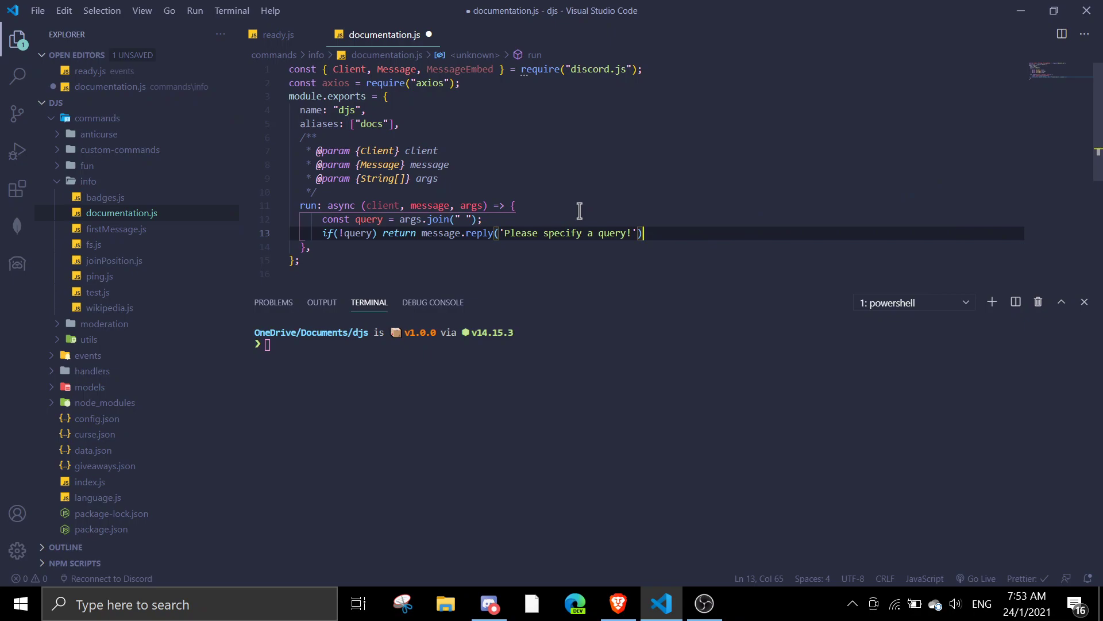
# Add the empty-query reply, begin the url constant, and check Discord's bot reply.
pyautogui.press('Return')
pyautogui.write('const url =')
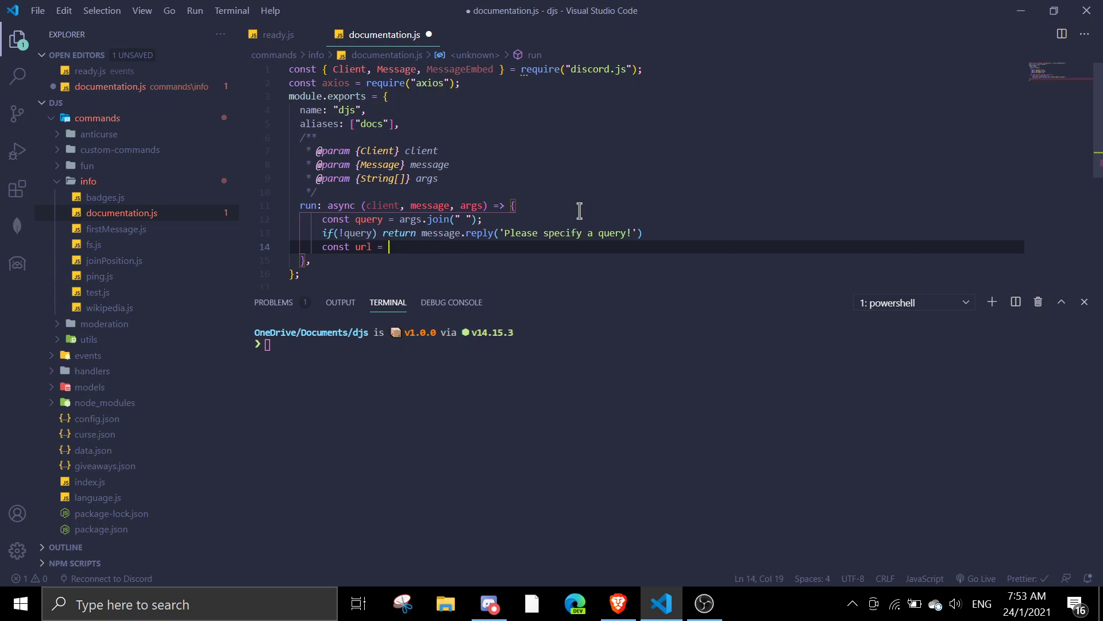
pyautogui.hotkey('alt', 'Tab')
pyautogui.hotkey('alt', 'Tab')
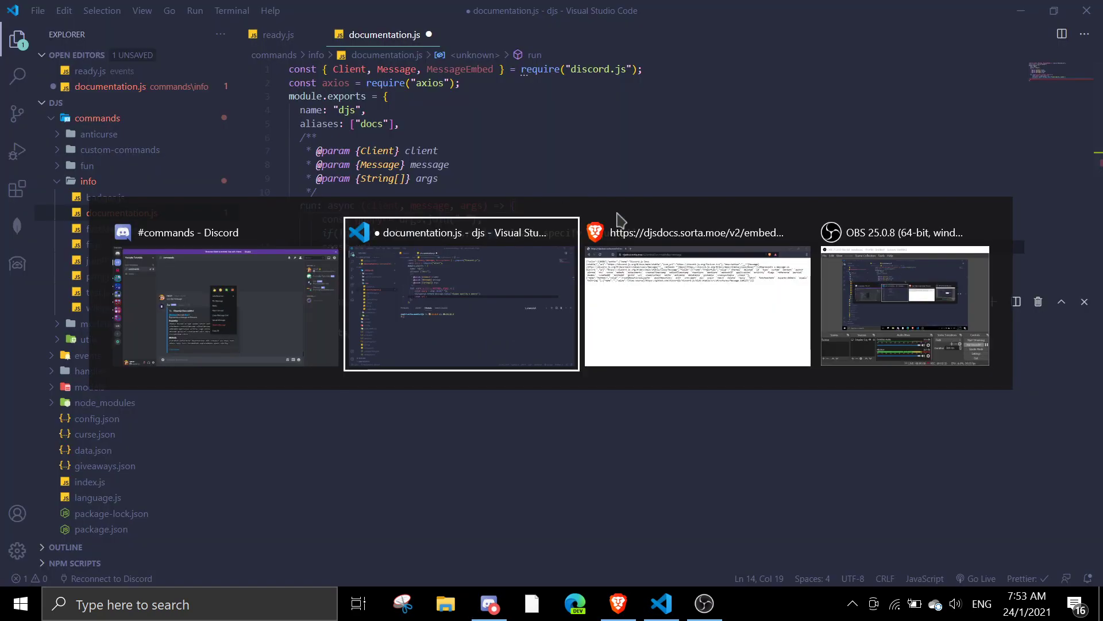
pyautogui.hotkey('alt', 'Tab')
pyautogui.hotkey('alt', 'Tab')
pyautogui.hotkey('alt', 'Tab')
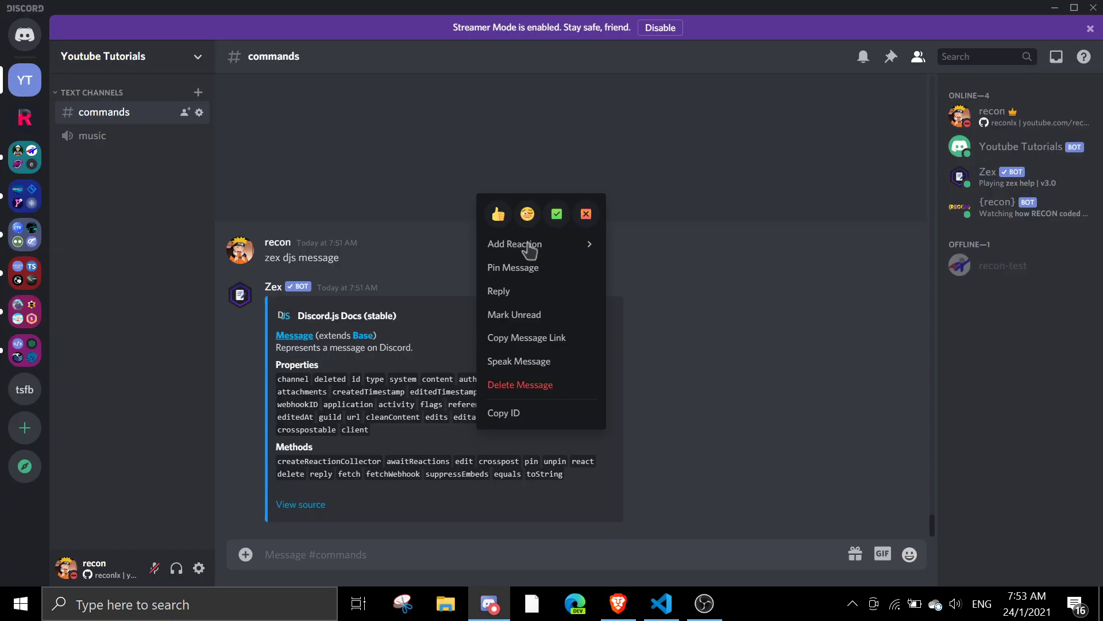
pyautogui.hotkey('alt', 'Tab')
pyautogui.hotkey('alt', 'Tab')
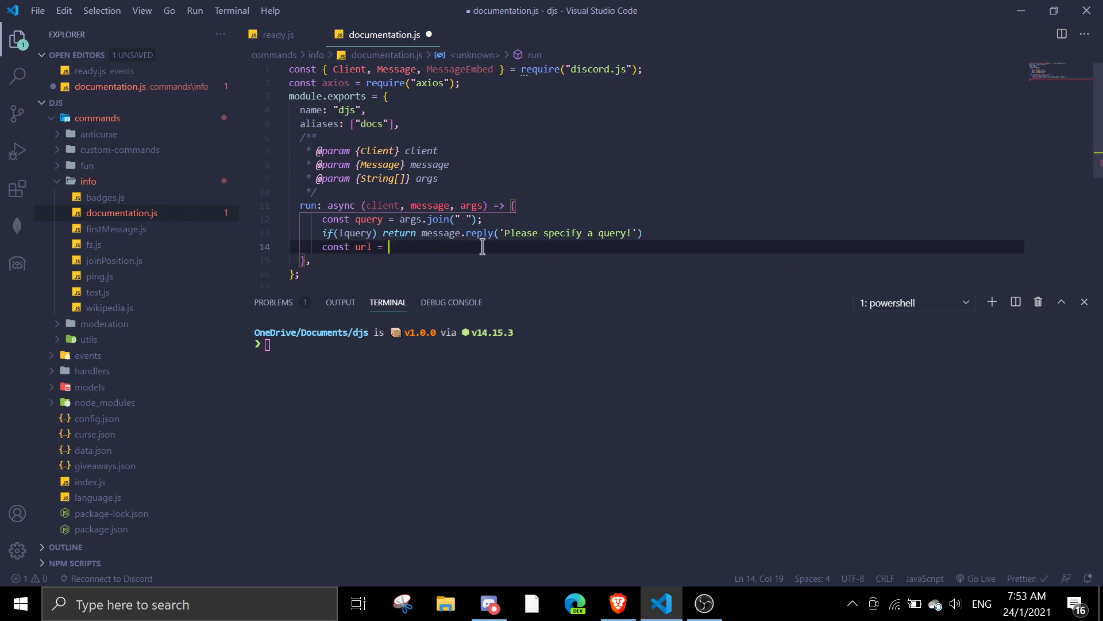
# Paste the djsdocs stable embed URL into url, replacing the sample query with ${encodeURIComponent}.
pyautogui.press('BackSpace')
pyautogui.press('BackSpace')
pyautogui.write('`')
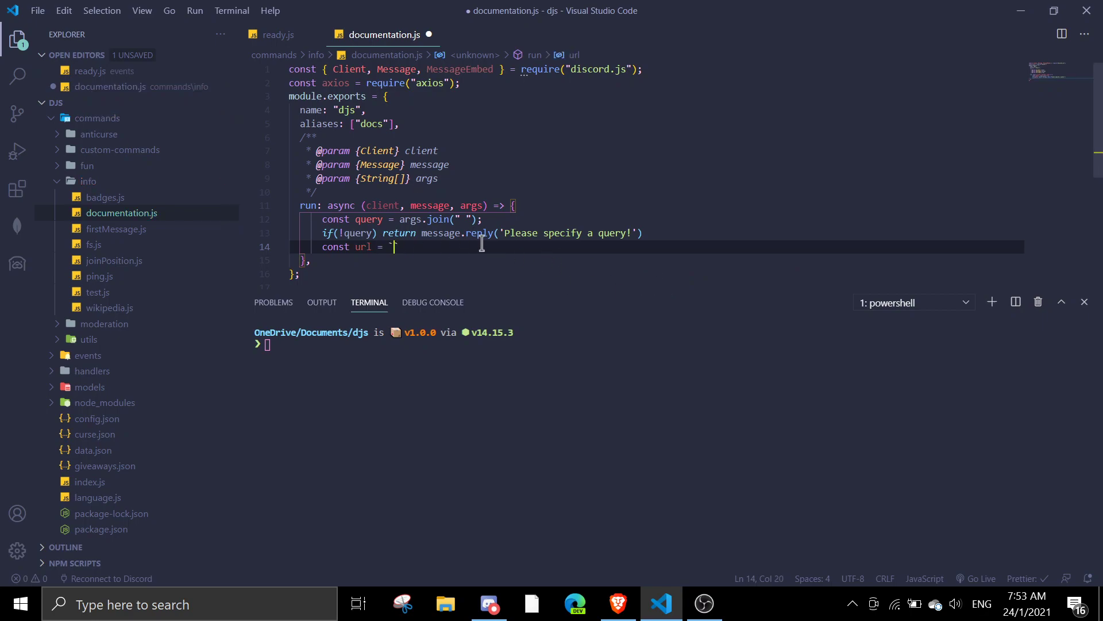
pyautogui.write('https://djsdocs.sorta.moe/v2/embed?src=stable&q=message')
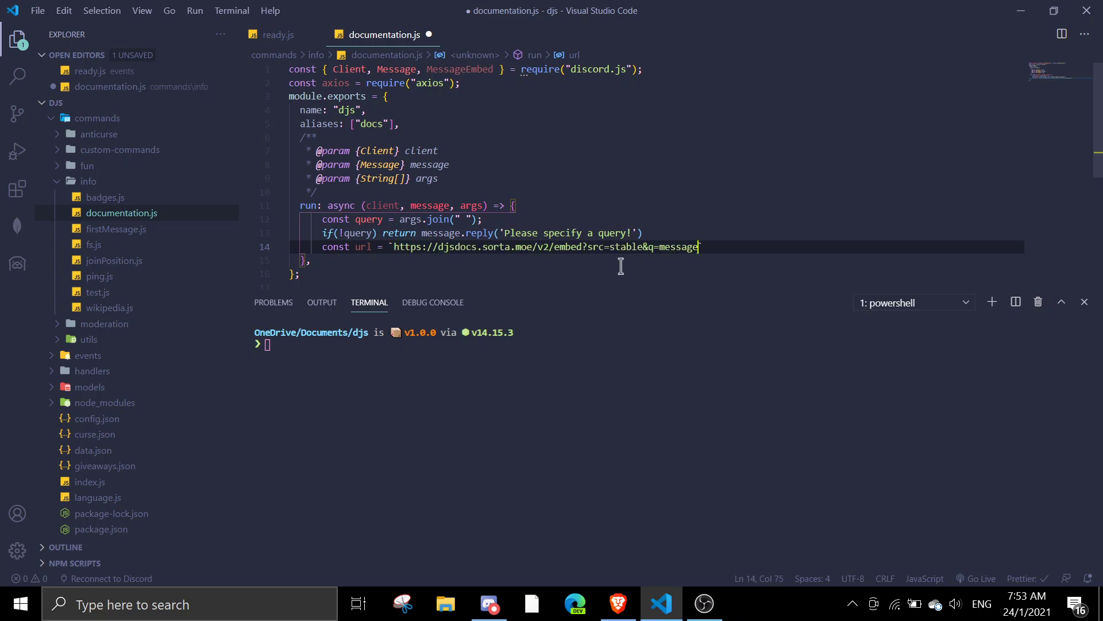
pyautogui.press('BackSpace')
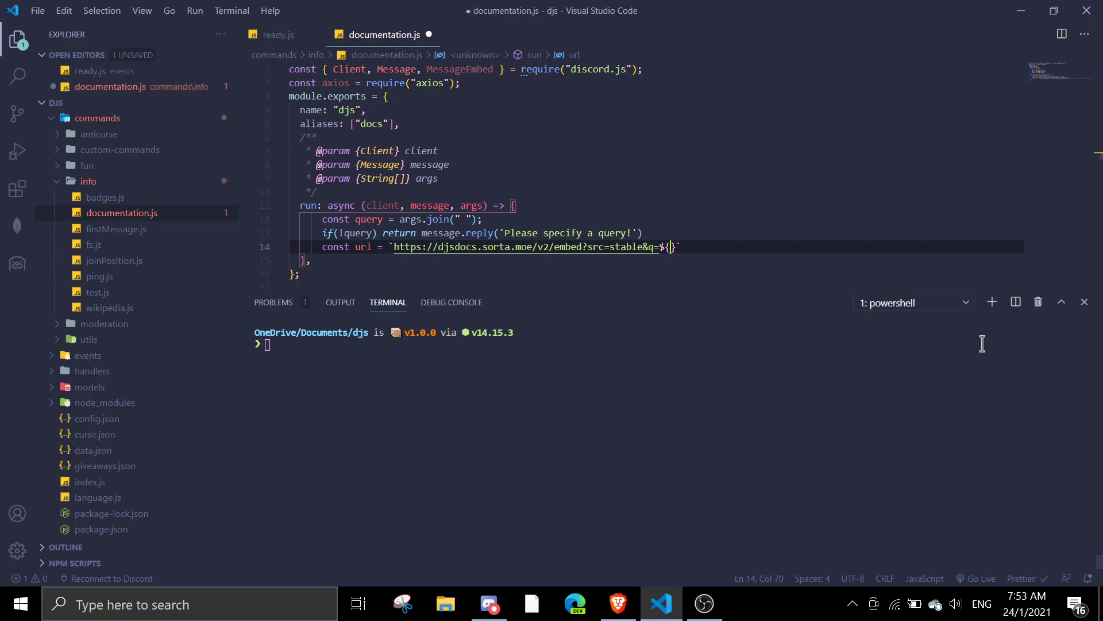
pyautogui.write('encode')
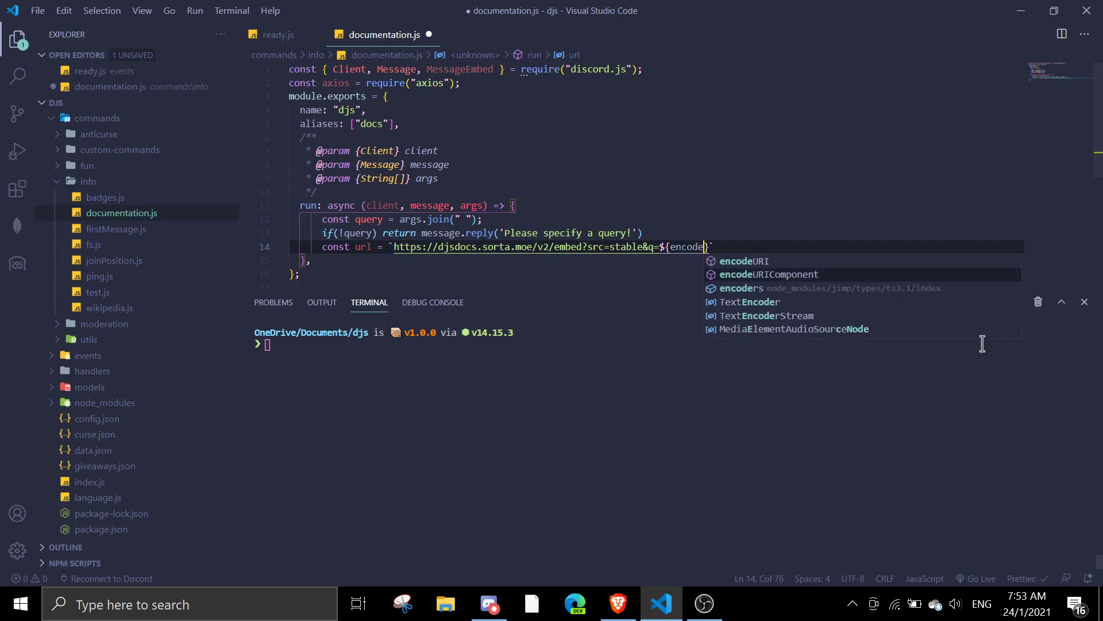
pyautogui.press('Return')
pyautogui.hotkey('alt', 'Tab')
pyautogui.hotkey('alt', 'Tab')
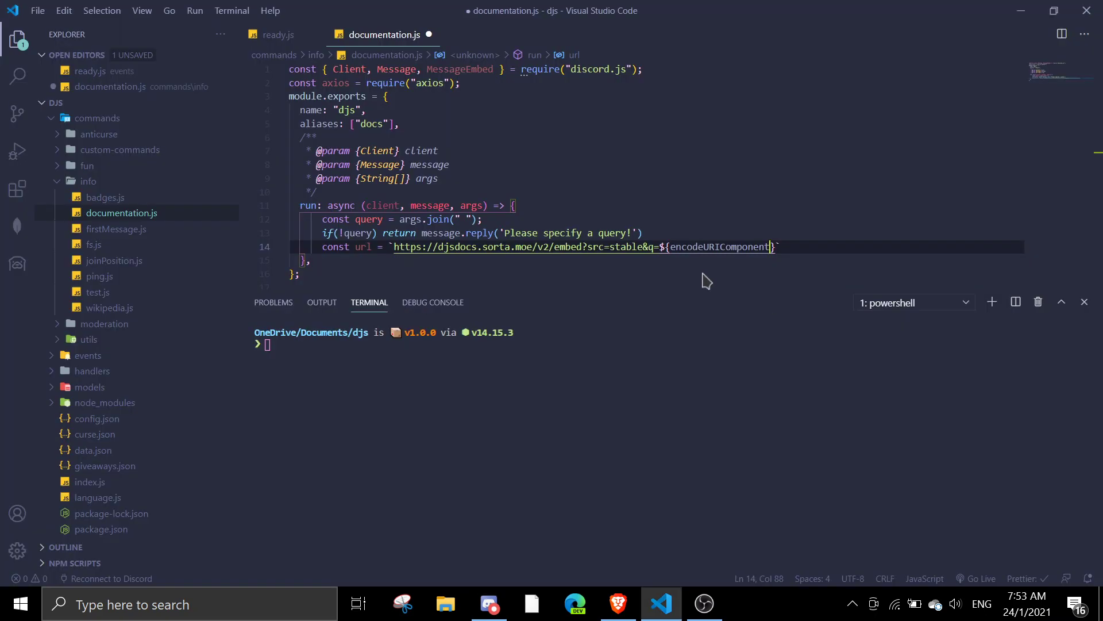
pyautogui.hotkey('alt', 'Tab')
pyautogui.click(270, 285)
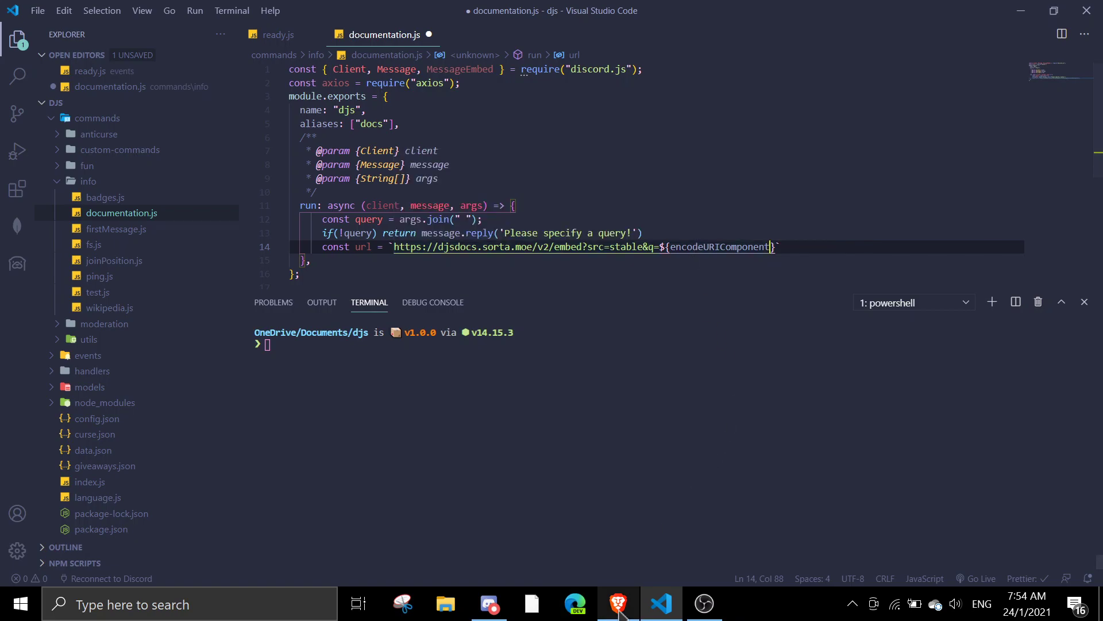
# Test the query 'message channel' in Brave, noting the space encoded as %20.
pyautogui.hotkey('alt', 'Tab')
pyautogui.click(497, 43)
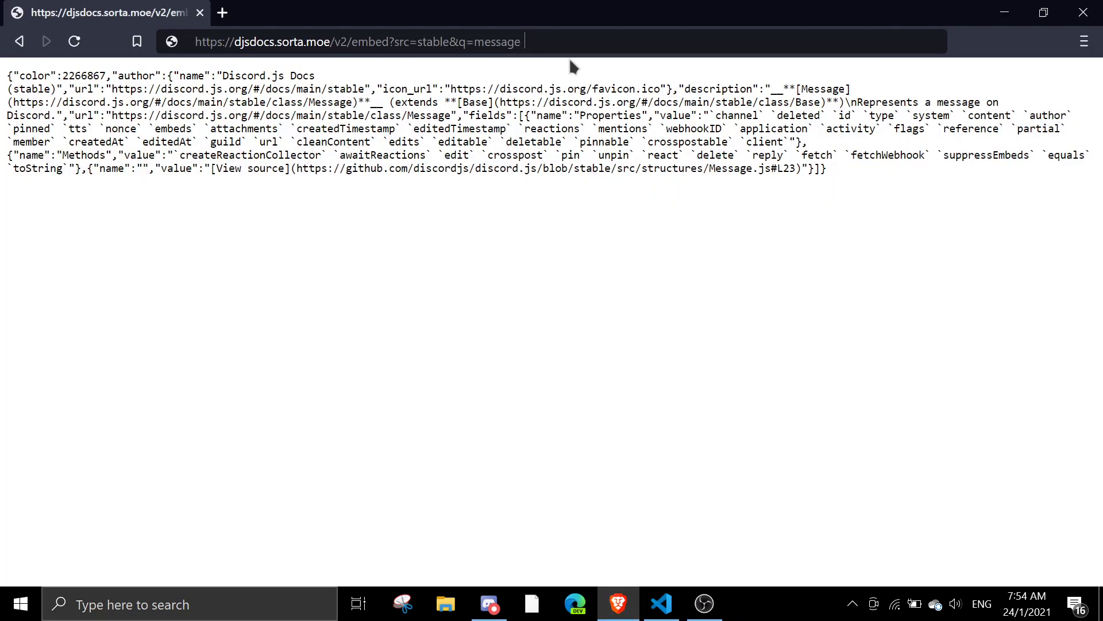
pyautogui.write('channel')
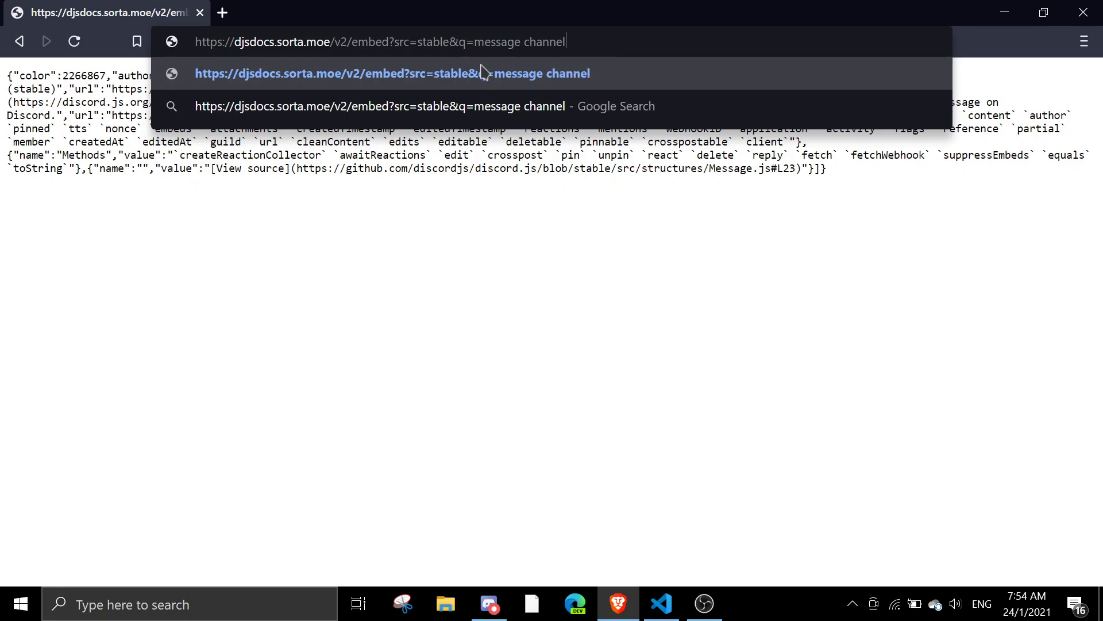
pyautogui.press('Return')
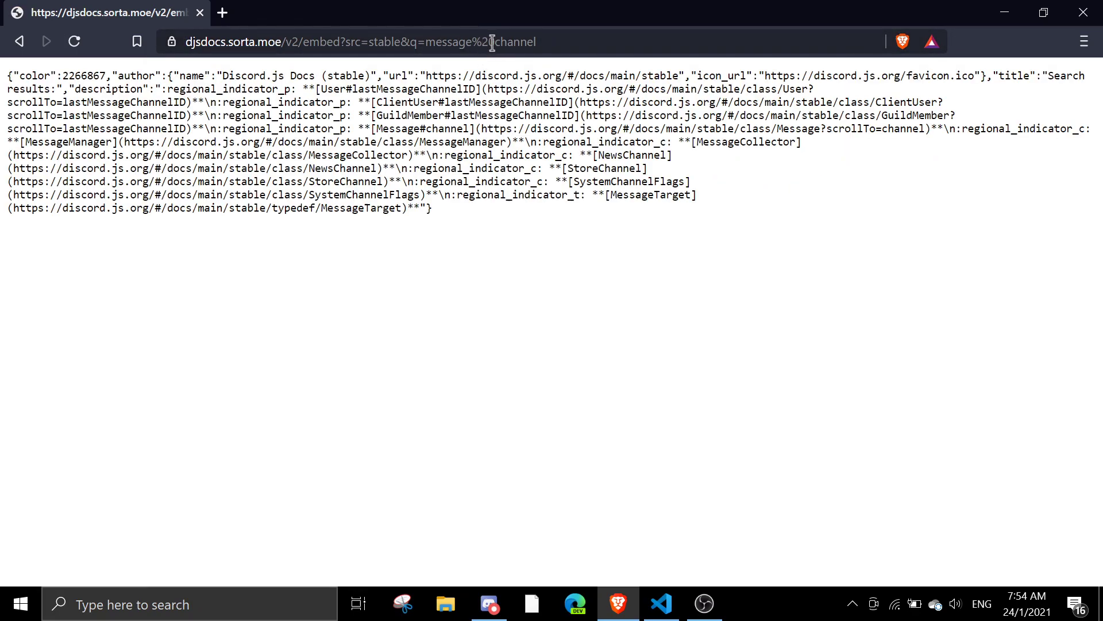
pyautogui.doubleClick(492, 43)
pyautogui.hotkey('alt', 'Tab')
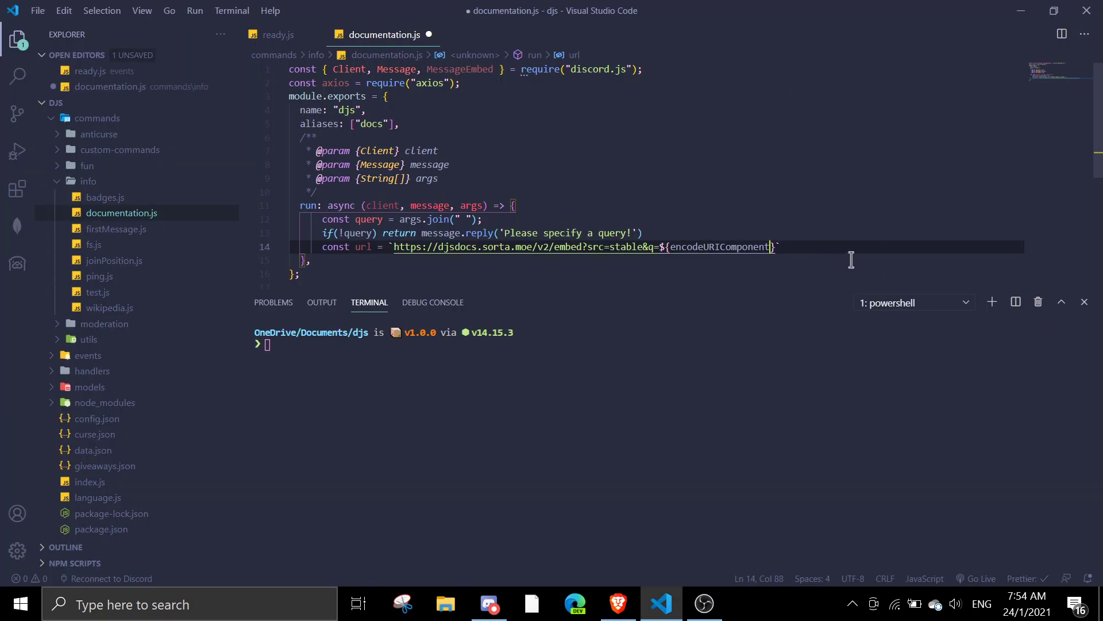
pyautogui.write('(query')
pyautogui.write('}')
# Add axios.get(url).then(({ data }) => …) with an if(data) check, reformatting on save.
pyautogui.press('Return')
pyautogui.press('Return')
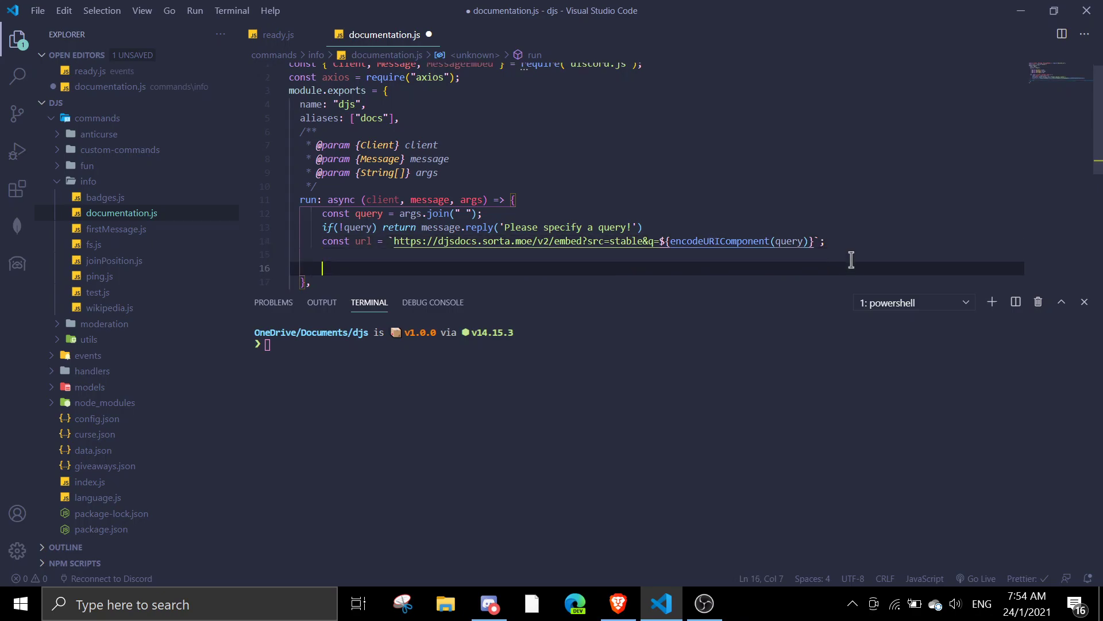
pyautogui.write('ax')
pyautogui.write('ios')
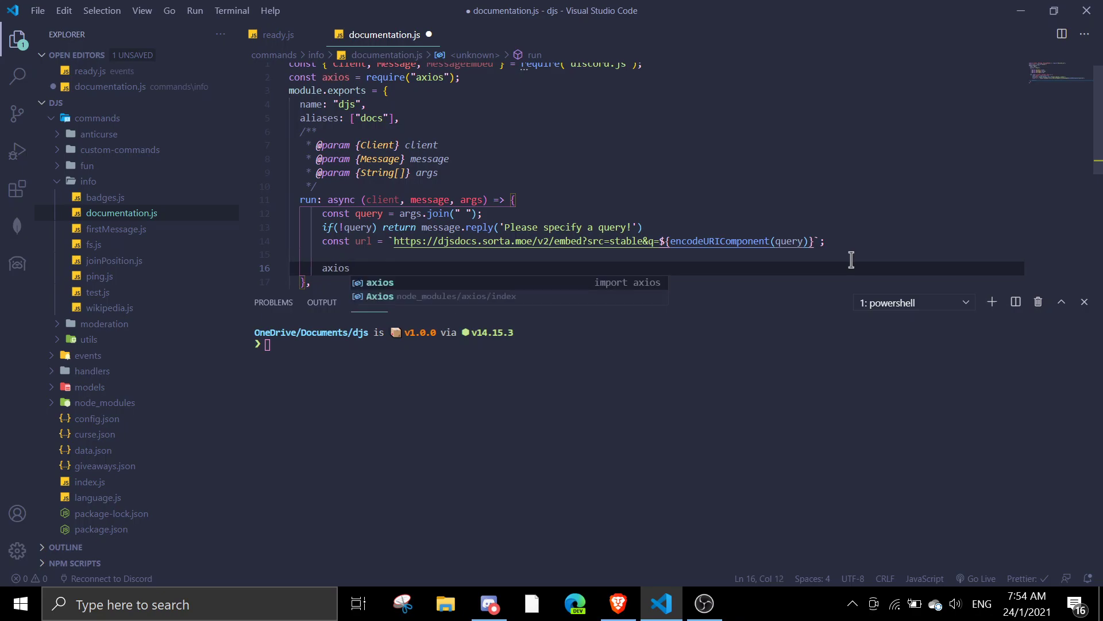
pyautogui.write('.get(url')
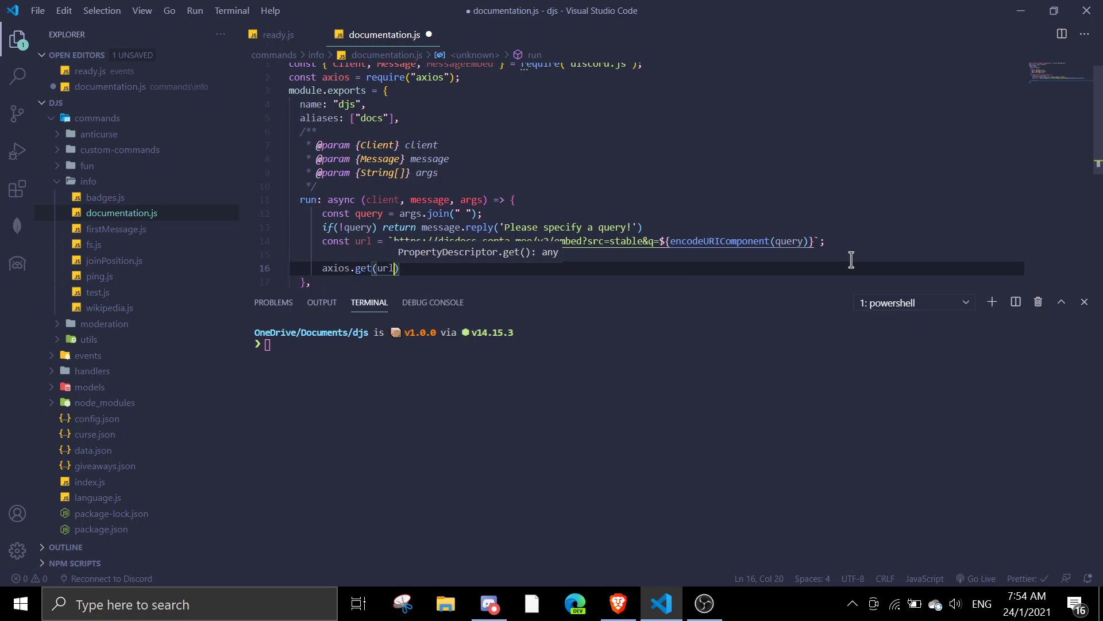
pyautogui.write(').then')
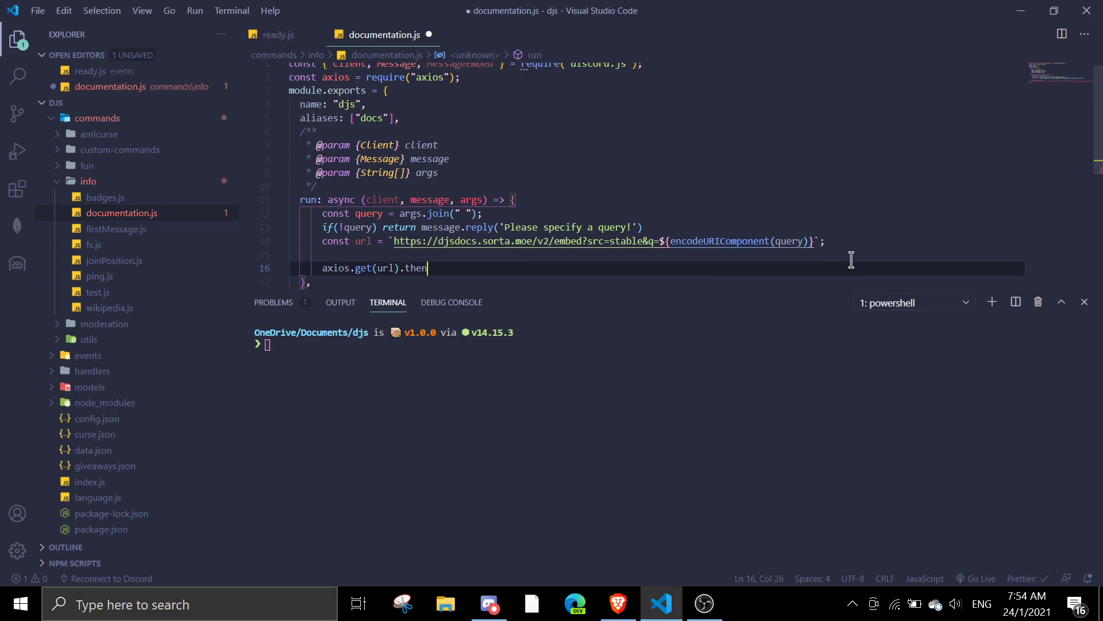
pyautogui.write('((dat')
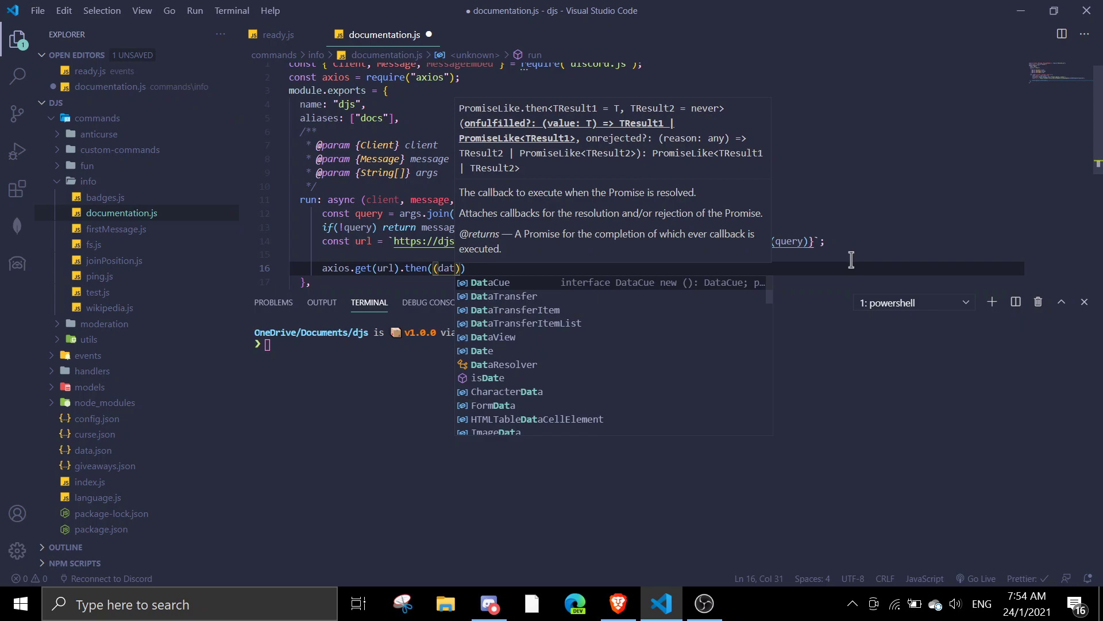
pyautogui.press('BackSpace')
pyautogui.press('BackSpace')
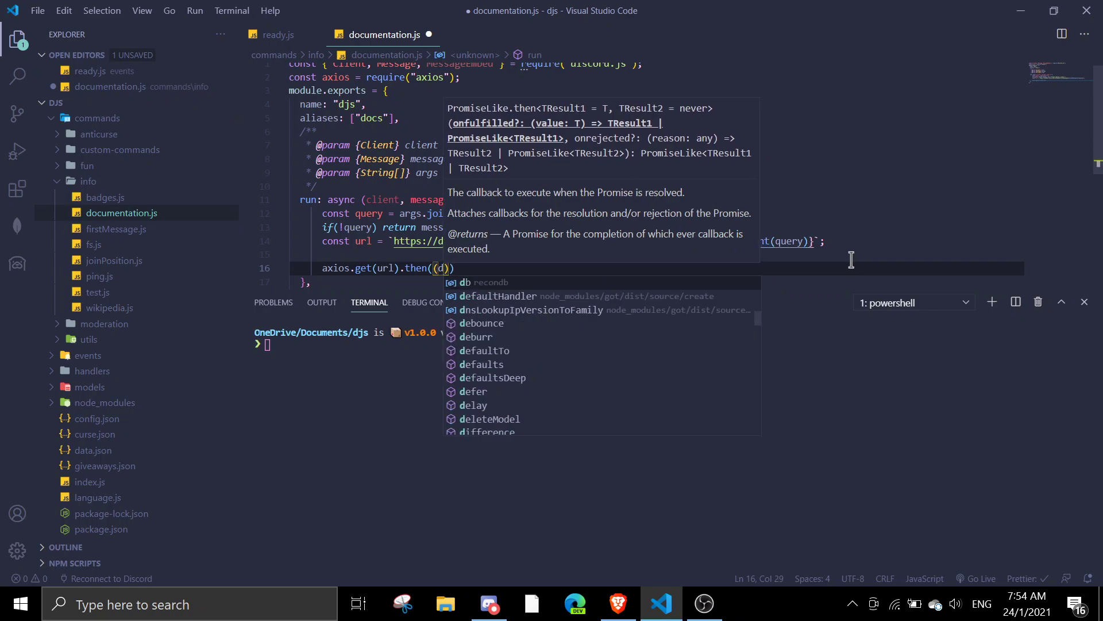
pyautogui.press('BackSpace')
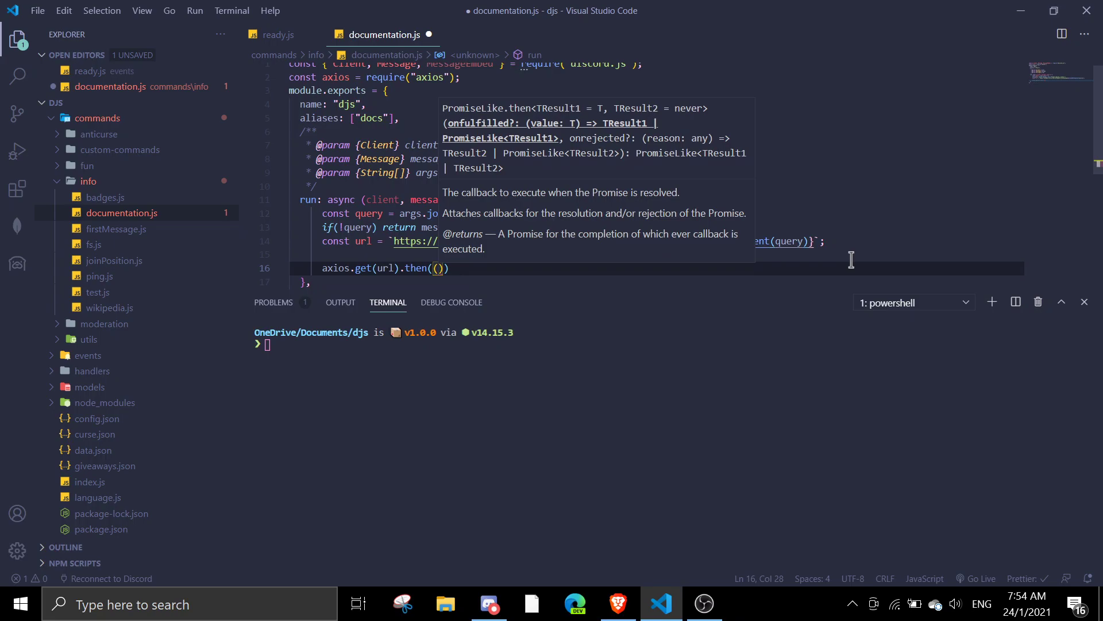
pyautogui.write('{')
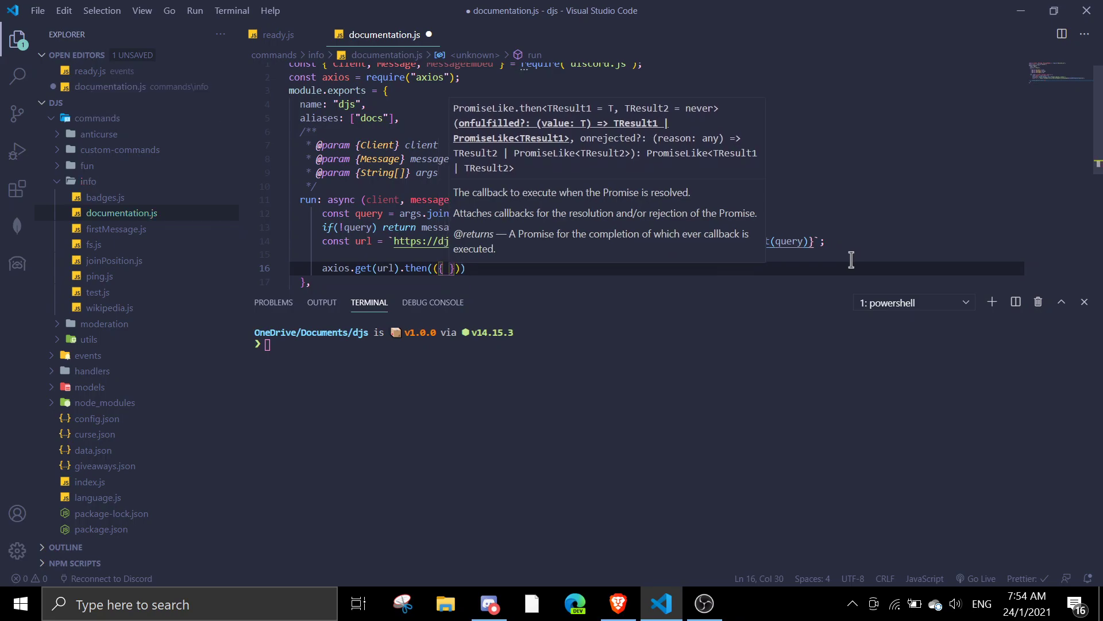
pyautogui.write(' d')
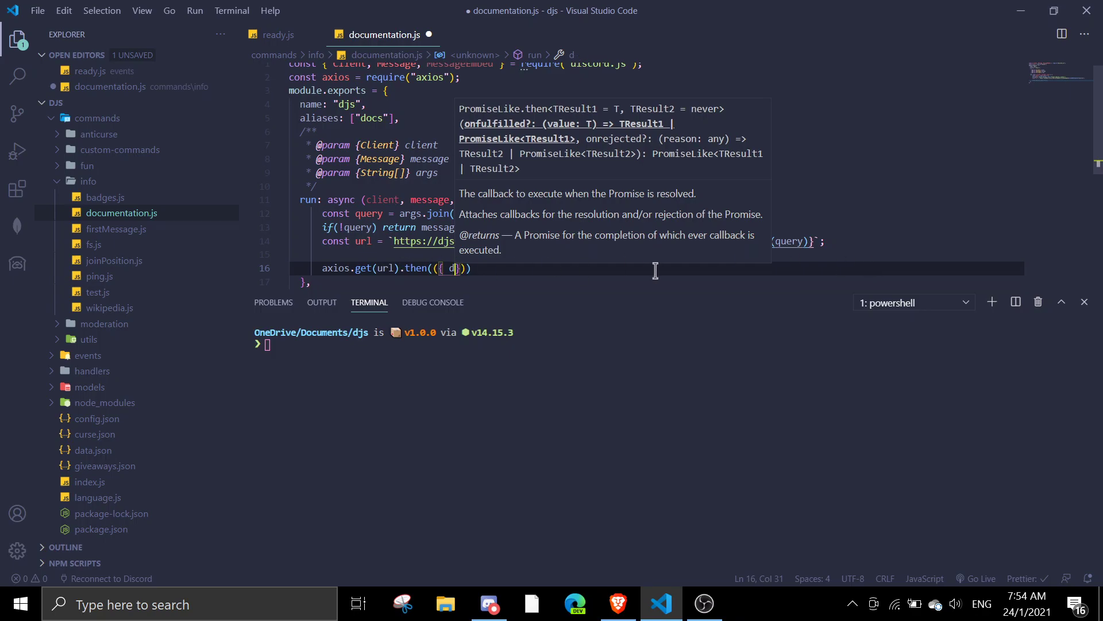
pyautogui.write('ata }')
pyautogui.write(') => {')
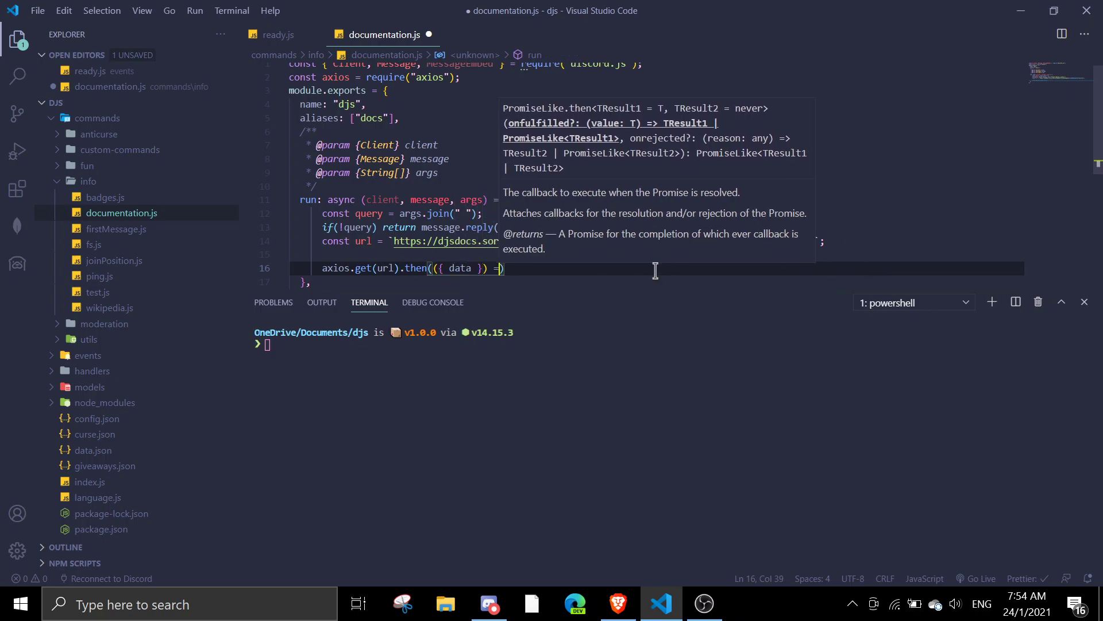
pyautogui.press('Return')
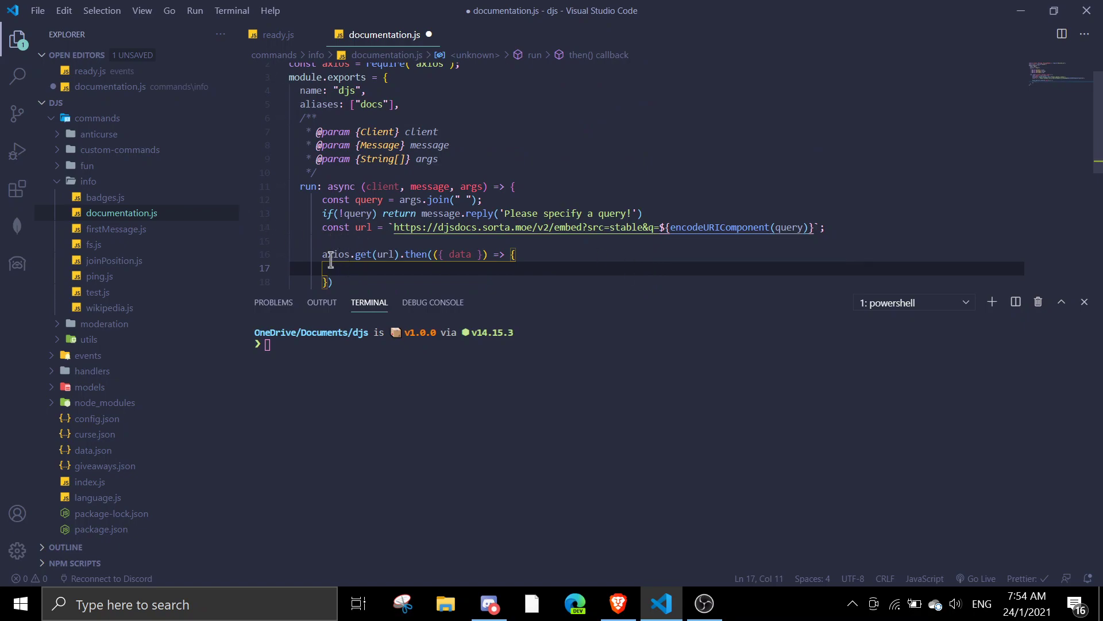
pyautogui.hotkey('ctrl', 's')
pyautogui.press('Return')
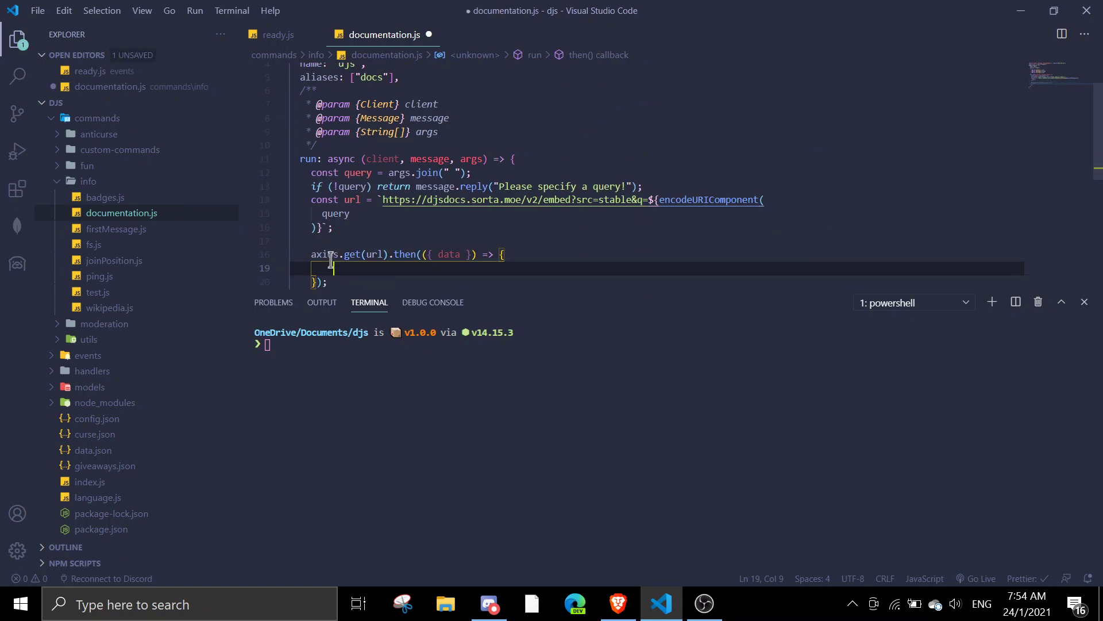
pyautogui.scroll(-1, 372, 244)
pyautogui.scroll(-1, 406, 212)
pyautogui.write('if(')
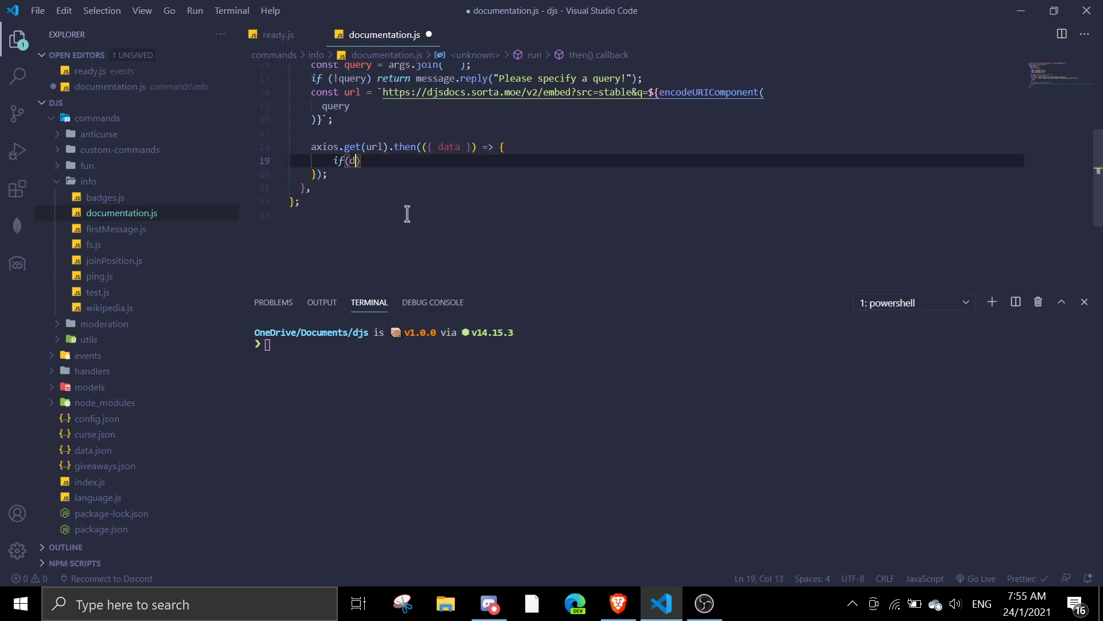
pyautogui.write('data')
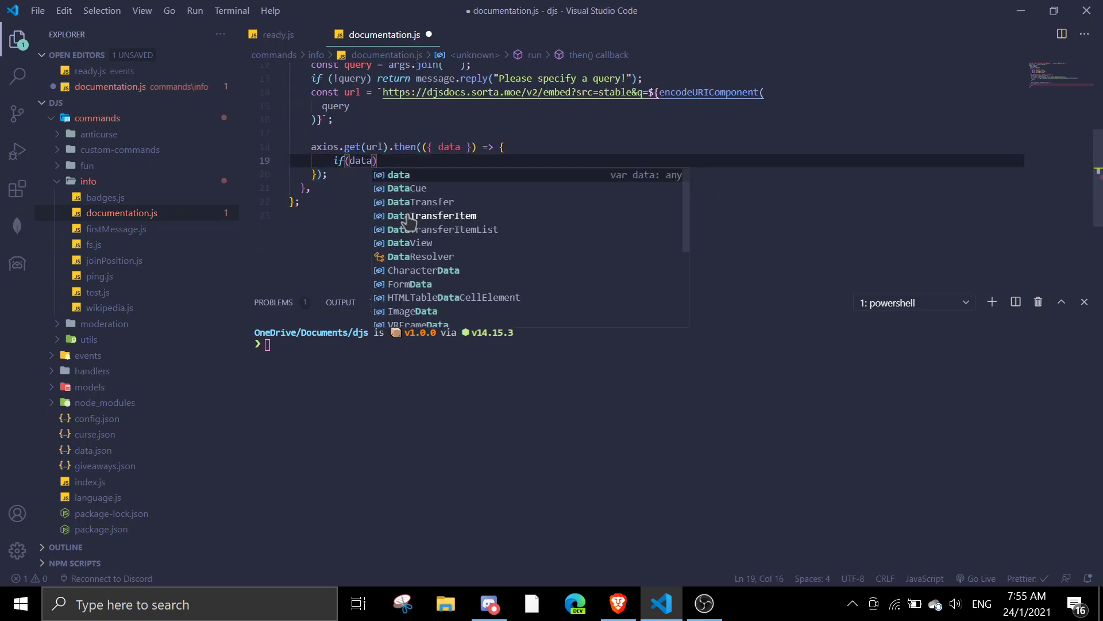
pyautogui.write(' *&')
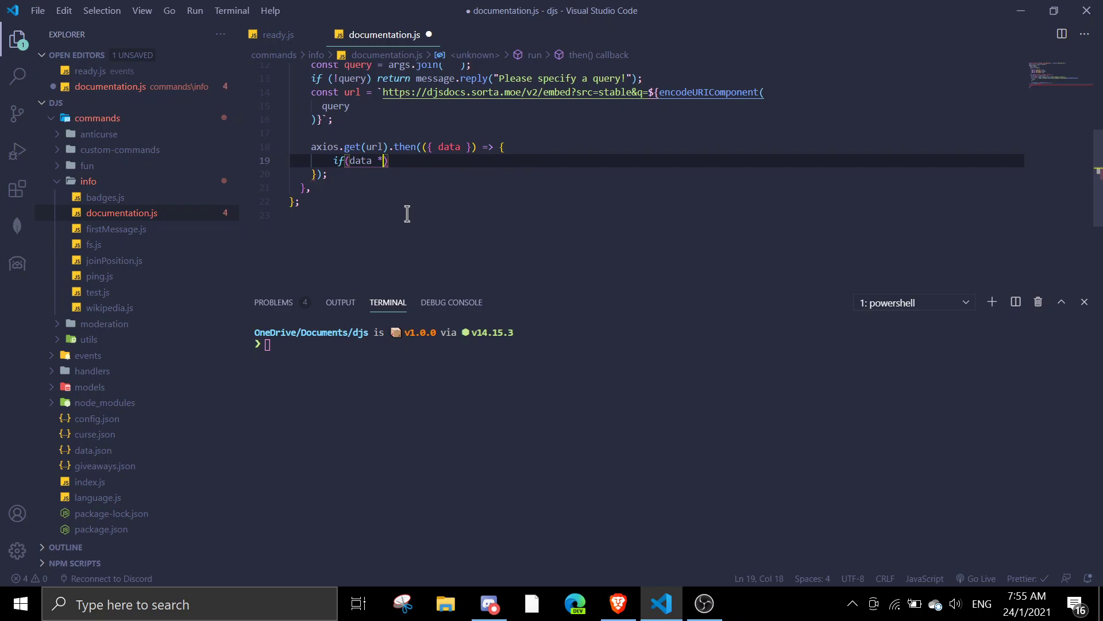
pyautogui.press('BackSpace')
# Replace the query in Brave's address with a nonsense query and load it.
pyautogui.hotkey('alt', 'Tab')
pyautogui.moveTo(538, 45)
pyautogui.mouseDown()
pyautogui.moveTo(432, 43)
pyautogui.moveTo(467, 43)
pyautogui.mouseUp()
pyautogui.press('BackSpace')
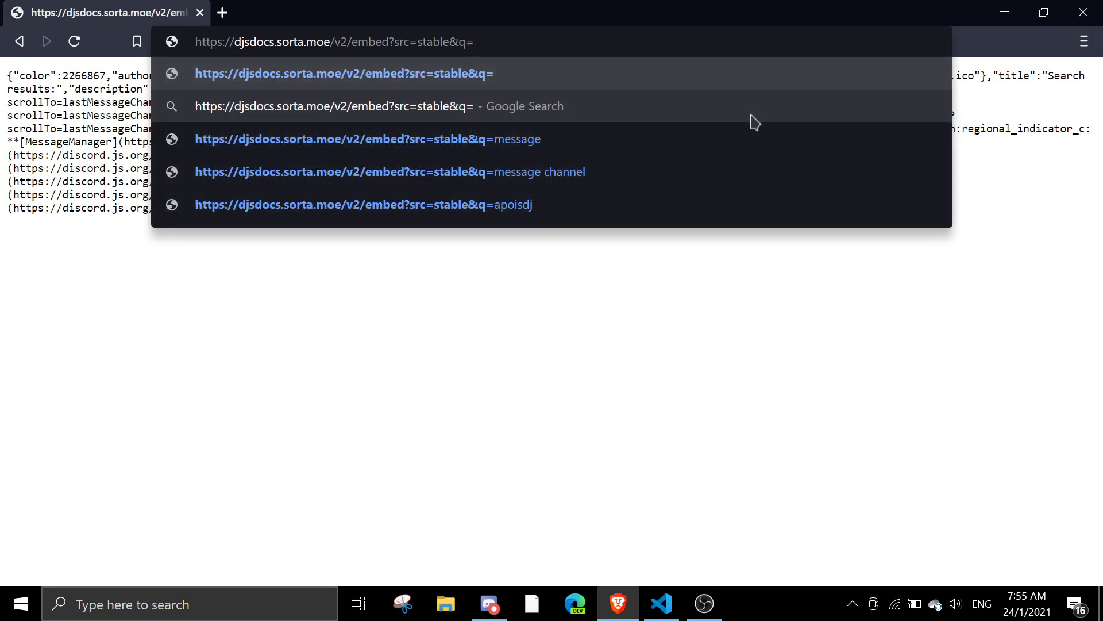
pyautogui.write('piajsdajdaps')
pyautogui.press('Return')
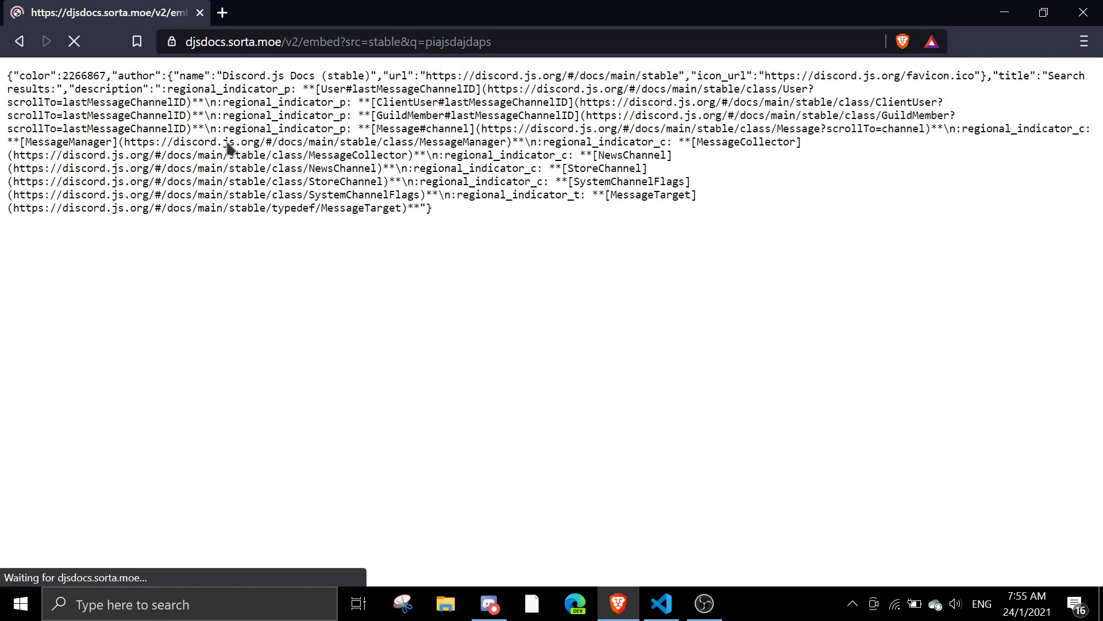
# Inside if(data), send the fetched docs with message.channel.send({ embed: data }).
pyautogui.hotkey('alt', 'Tab')
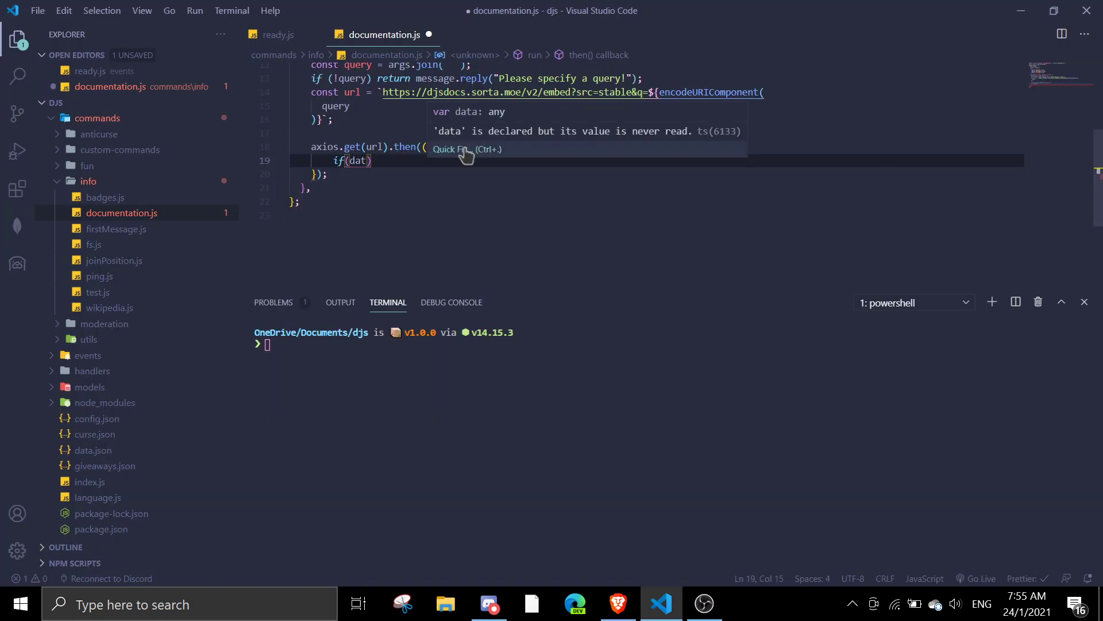
pyautogui.write('a')
pyautogui.press('Escape')
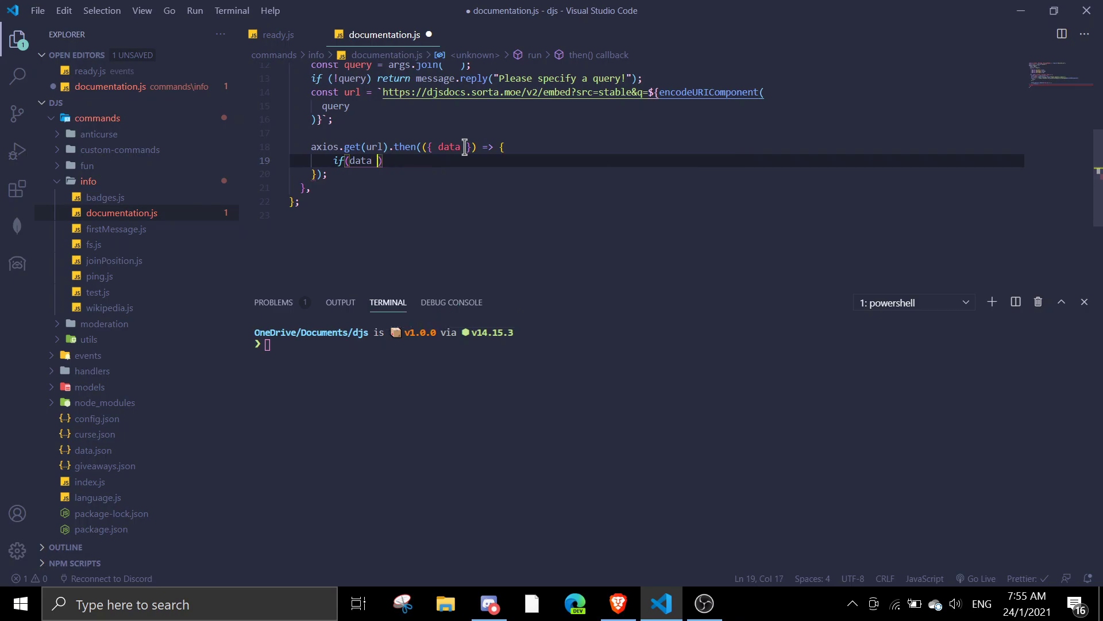
pyautogui.write('&& data')
pyautogui.write('.')
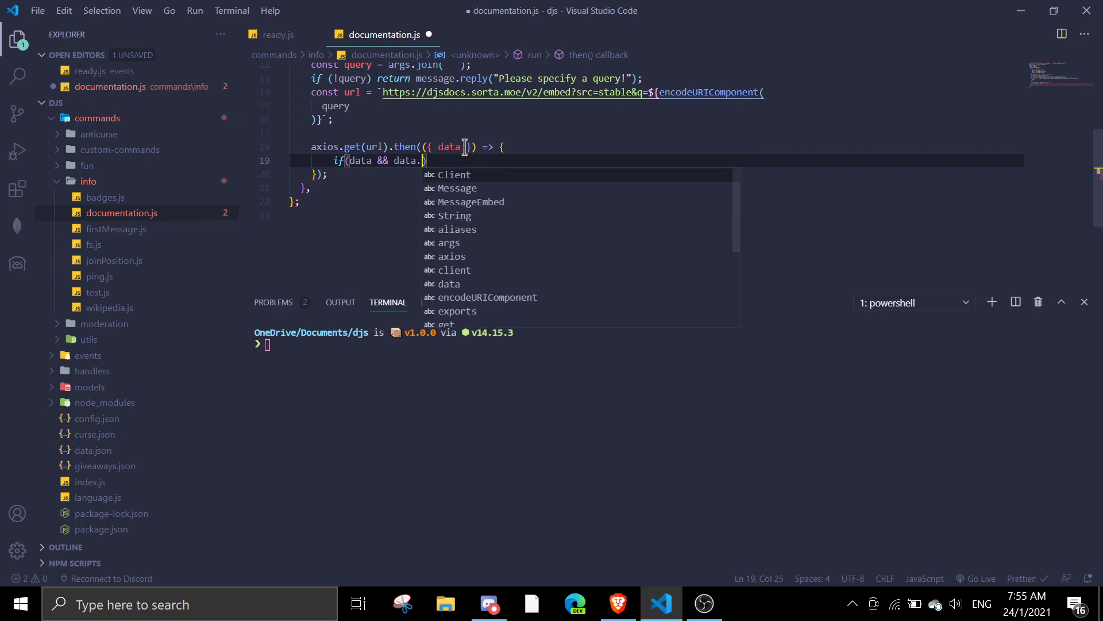
pyautogui.press('BackSpace')
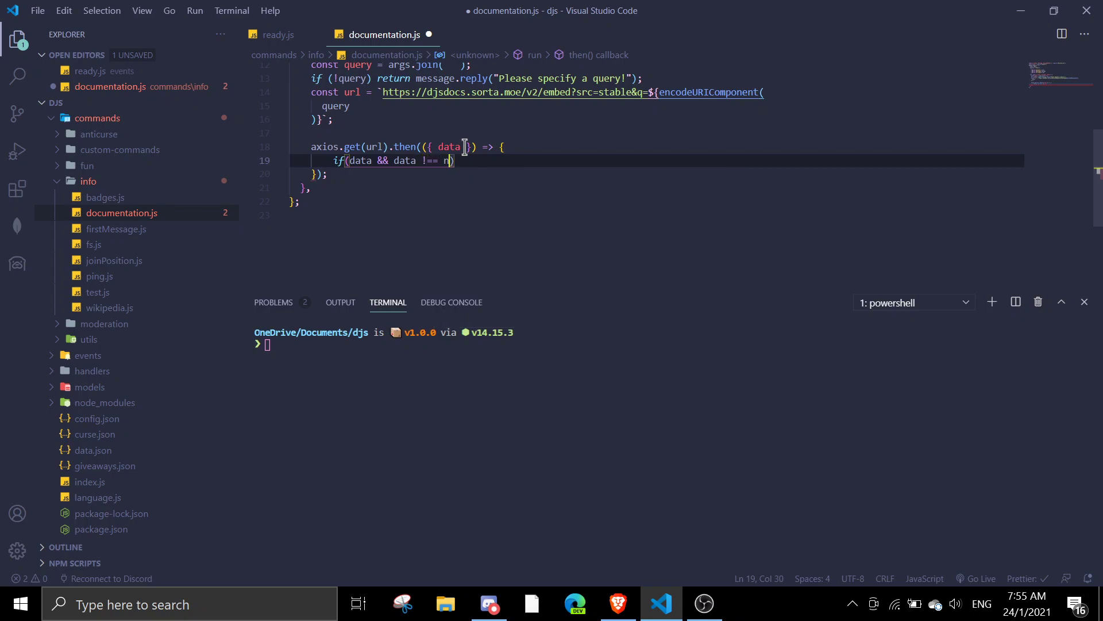
pyautogui.write('ull')
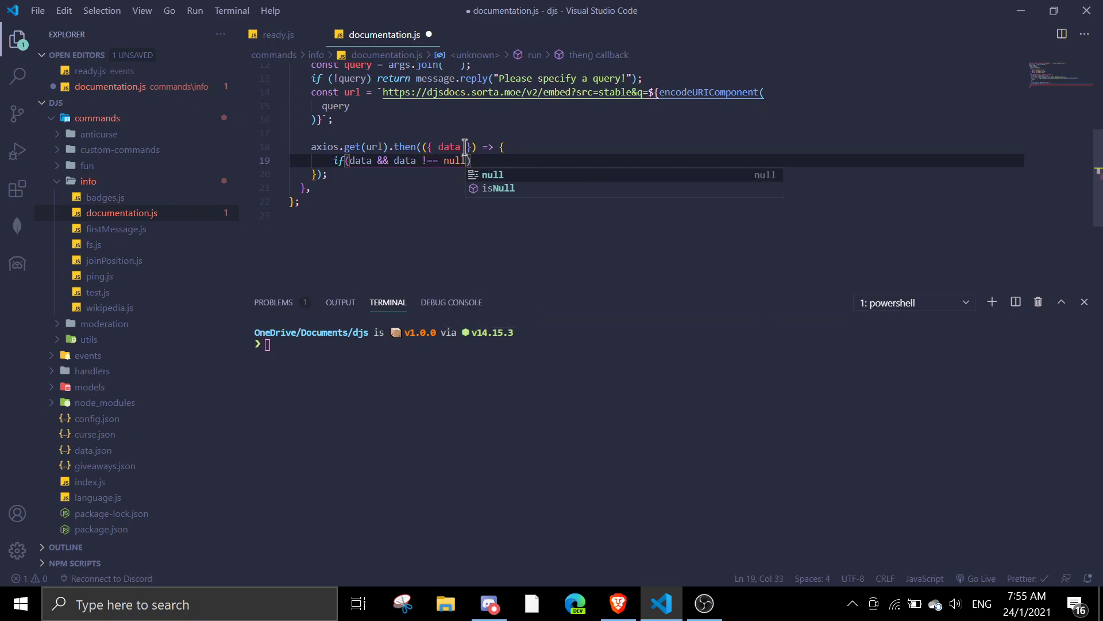
pyautogui.press('BackSpace')
pyautogui.press('BackSpace')
pyautogui.press('BackSpace')
pyautogui.press('BackSpace')
pyautogui.press('BackSpace')
pyautogui.press('BackSpace')
pyautogui.press('BackSpace')
pyautogui.press('BackSpace')
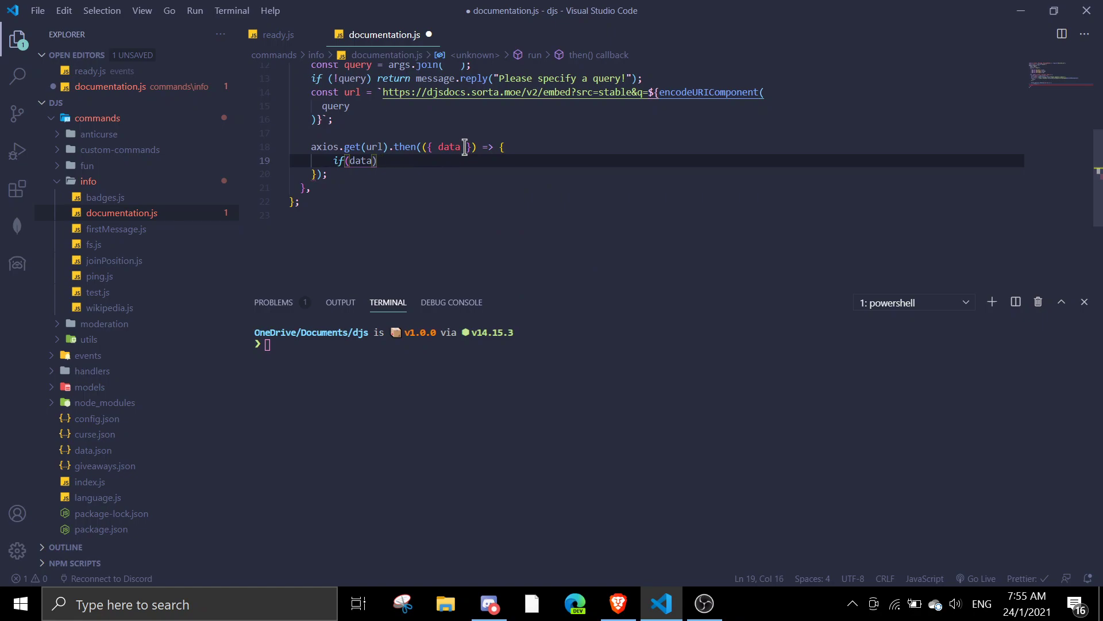
pyautogui.press('Right')
pyautogui.write('{')
pyautogui.press('Return')
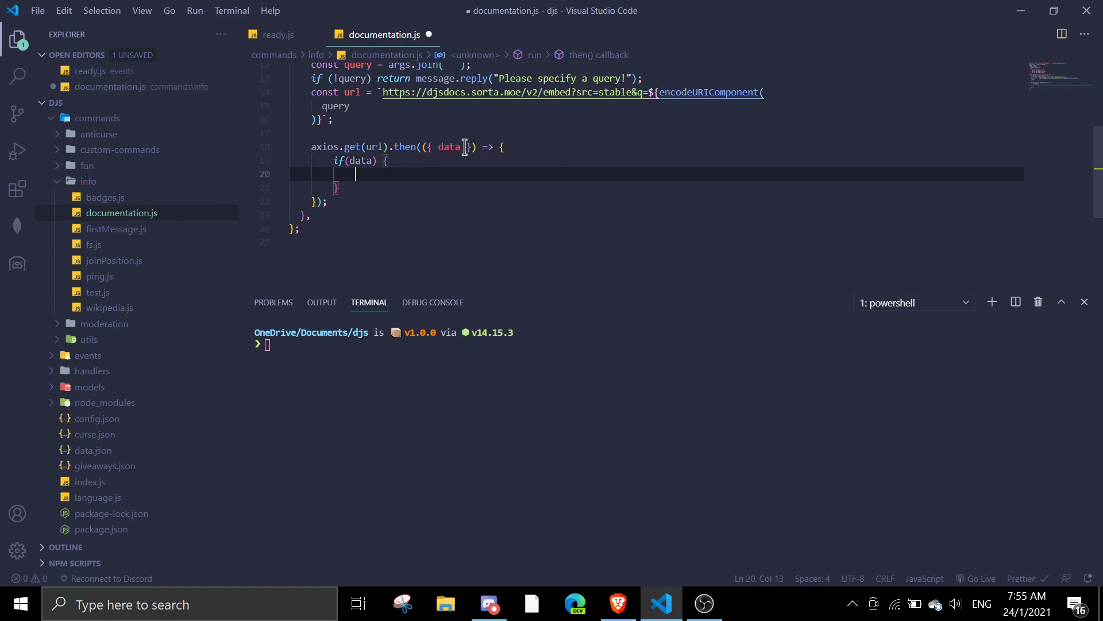
pyautogui.write('message')
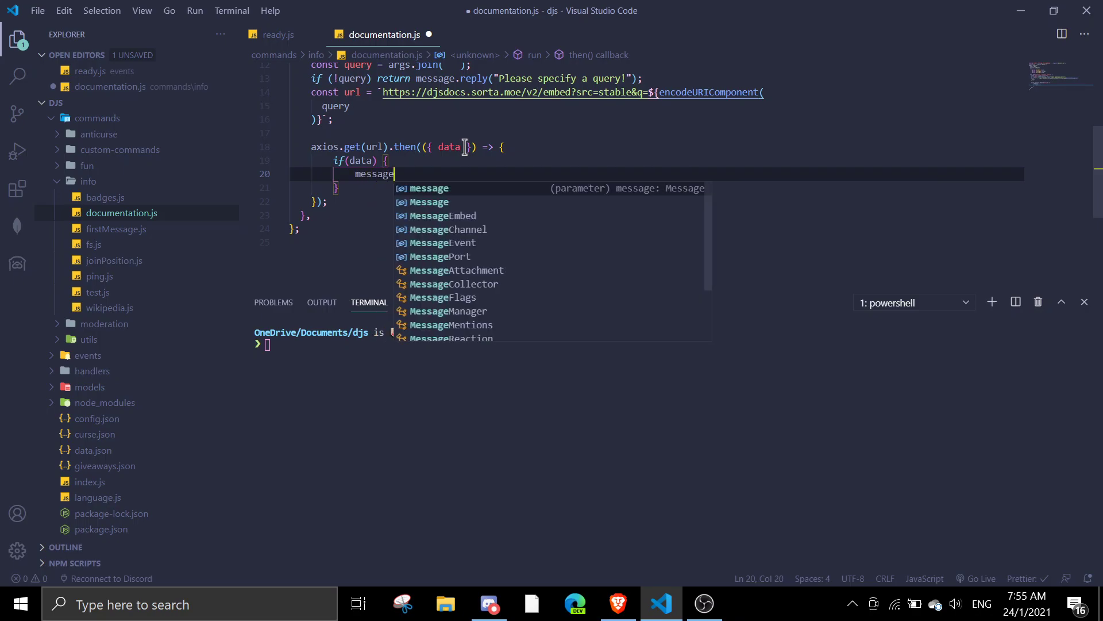
pyautogui.write('.channel.send(')
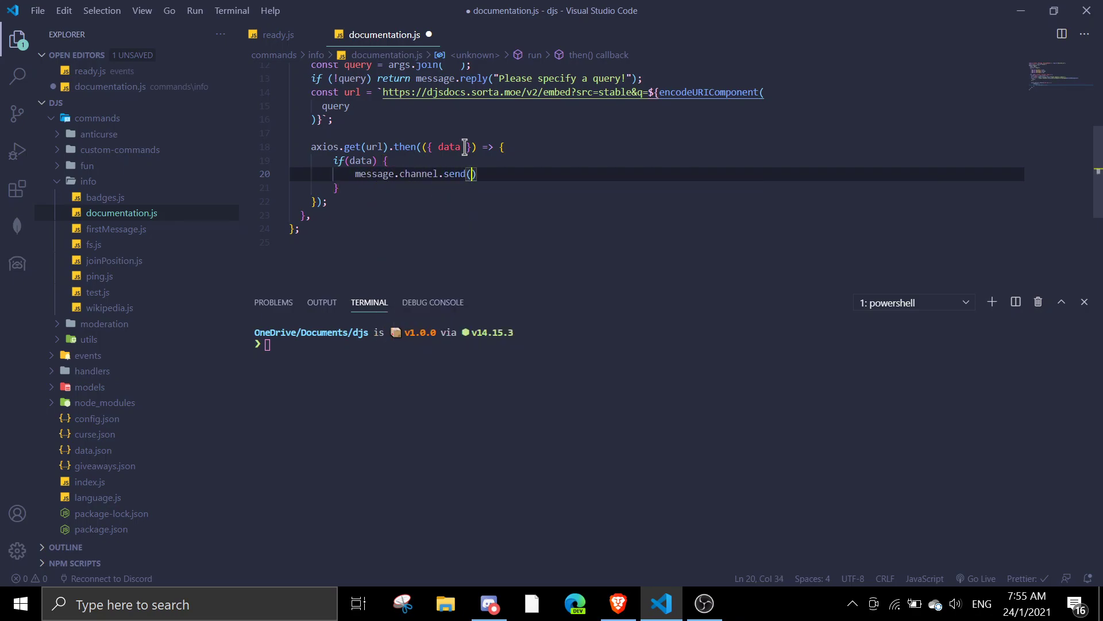
pyautogui.write('{ em')
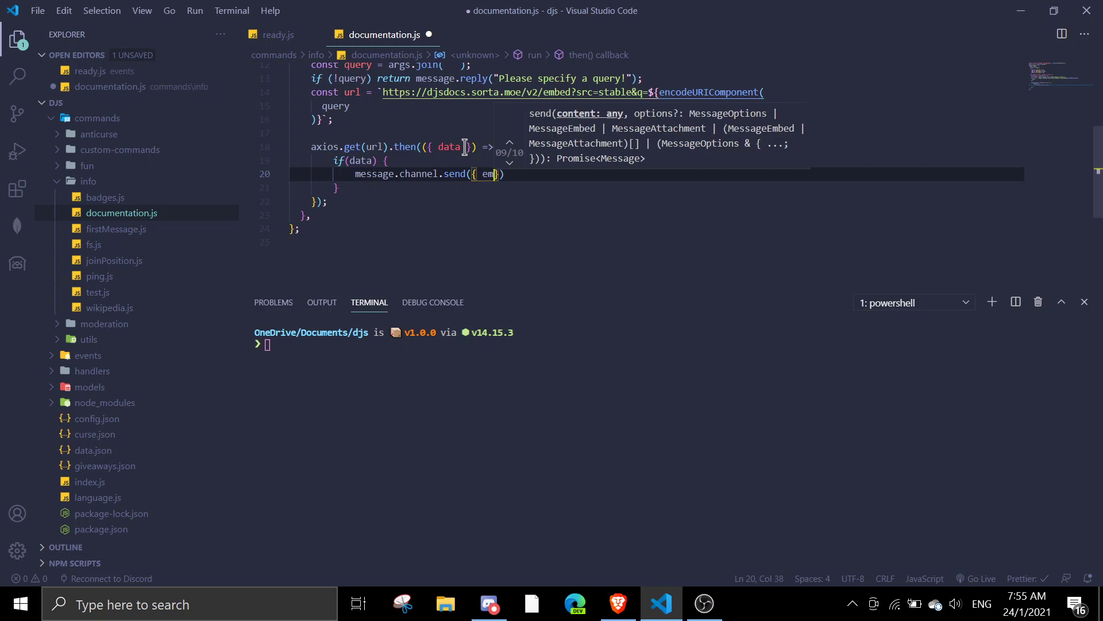
pyautogui.write('bed: data')
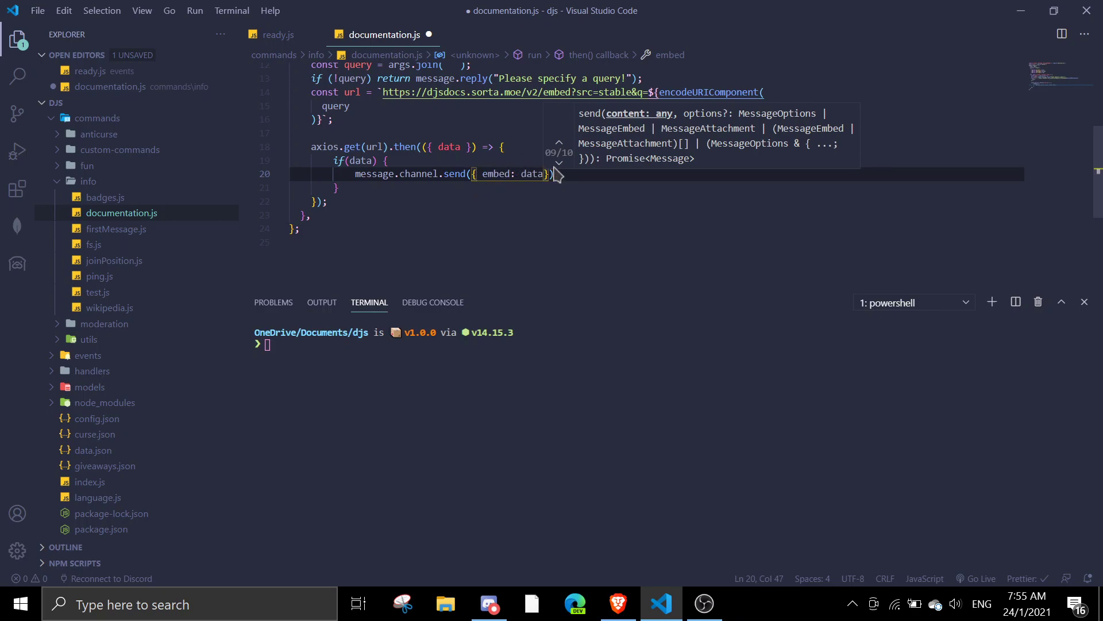
pyautogui.write('})')
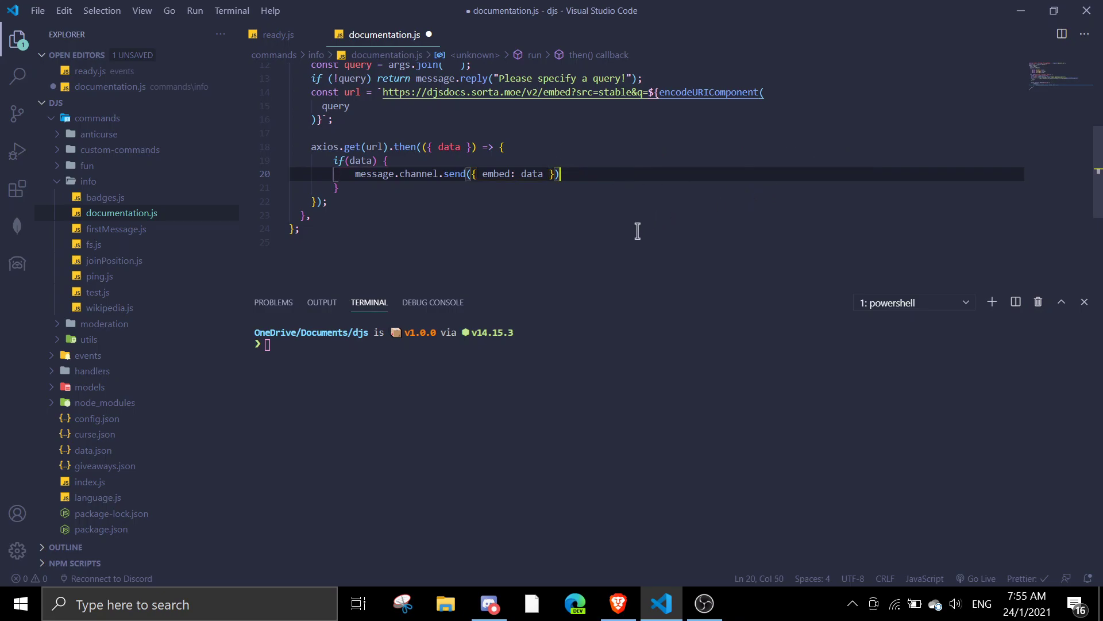
pyautogui.click(623, 215)
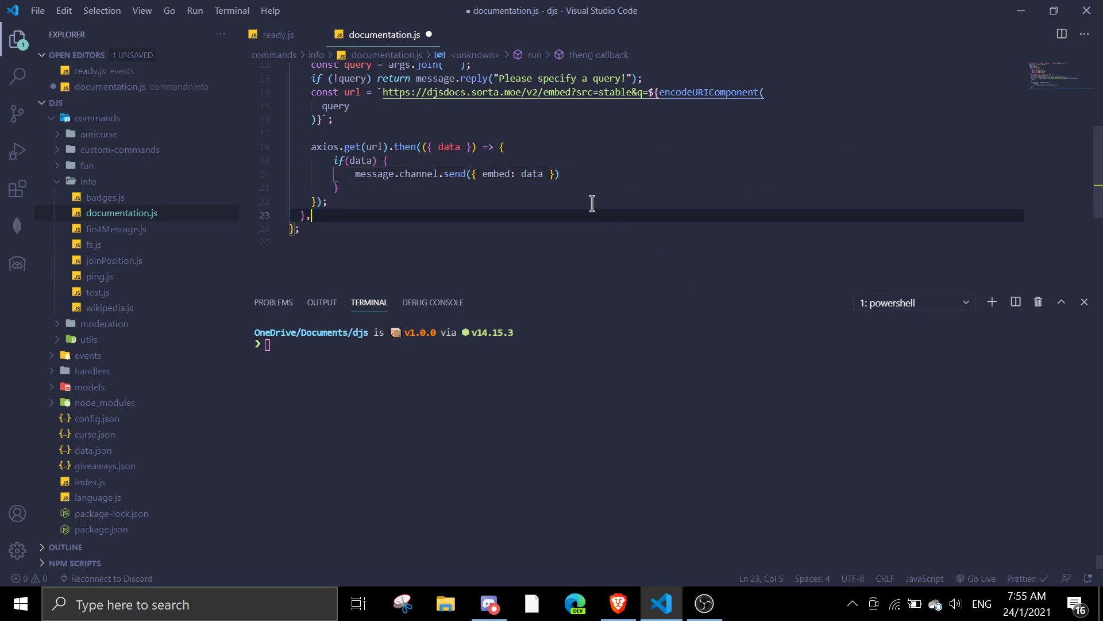
# Save documentation.js and restart the bot with node . in the terminal.
pyautogui.hotkey('ctrl', 's')
pyautogui.click(436, 341)
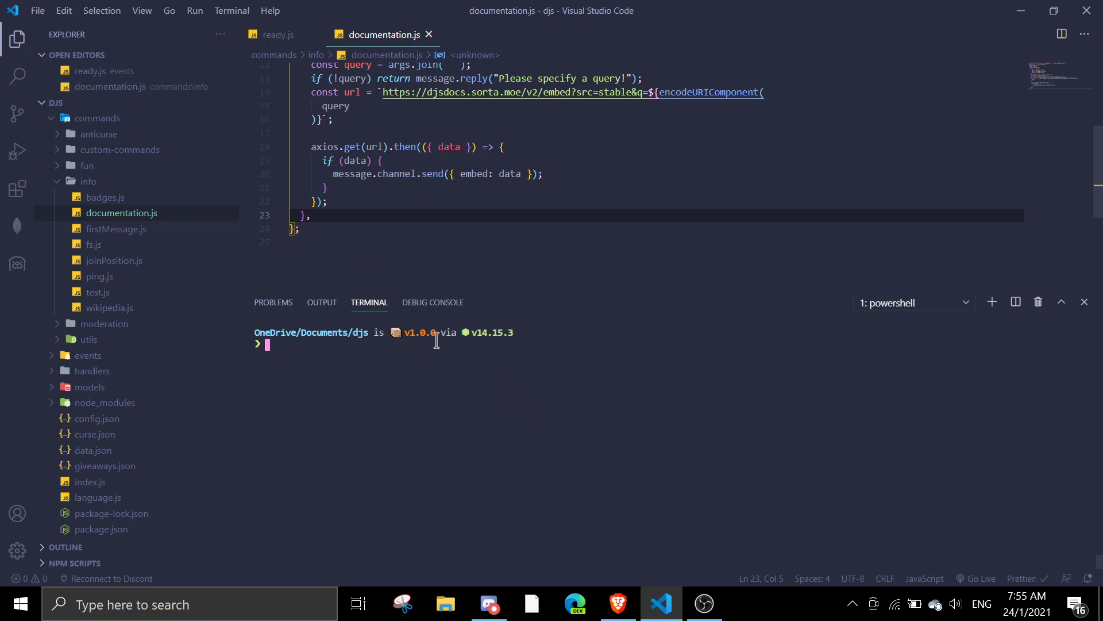
pyautogui.write('node .')
pyautogui.press('Return')
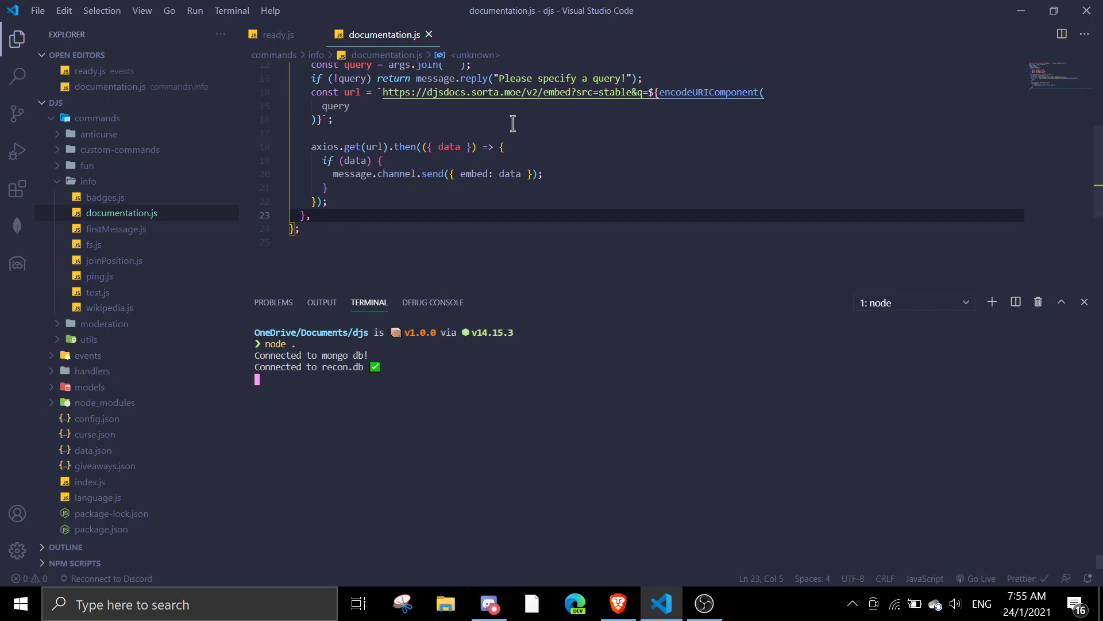
pyautogui.scroll(3, 571, 217)
pyautogui.scroll(1, 611, 197)
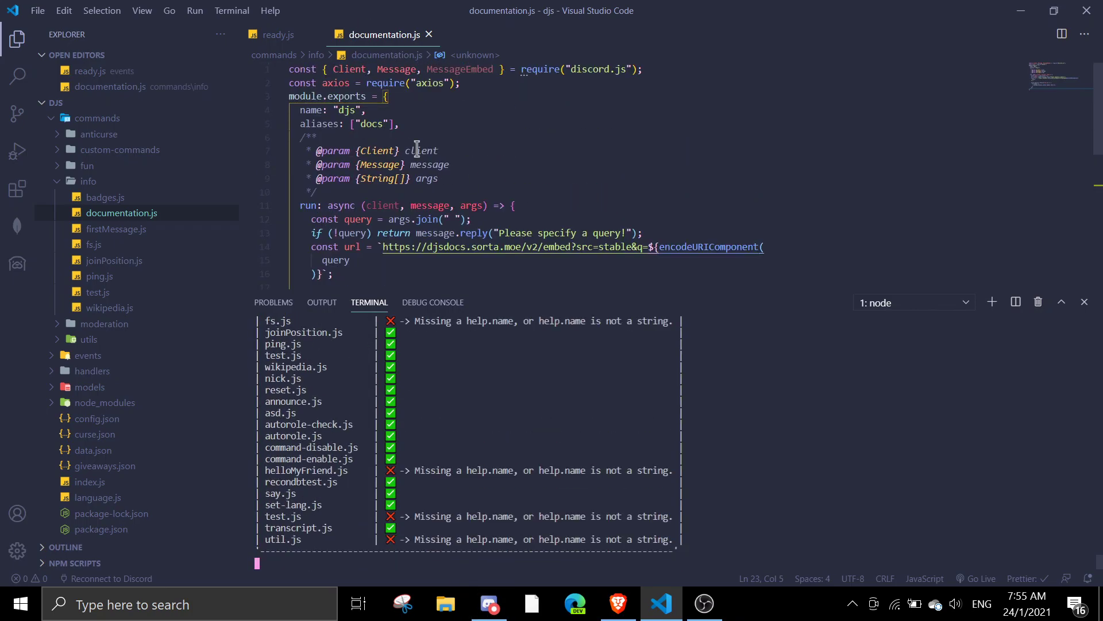
# Once the bot logs on, note the djs command name and switch to Discord's commands channel.
pyautogui.moveTo(333, 110); pyautogui.dragTo(492, 123)
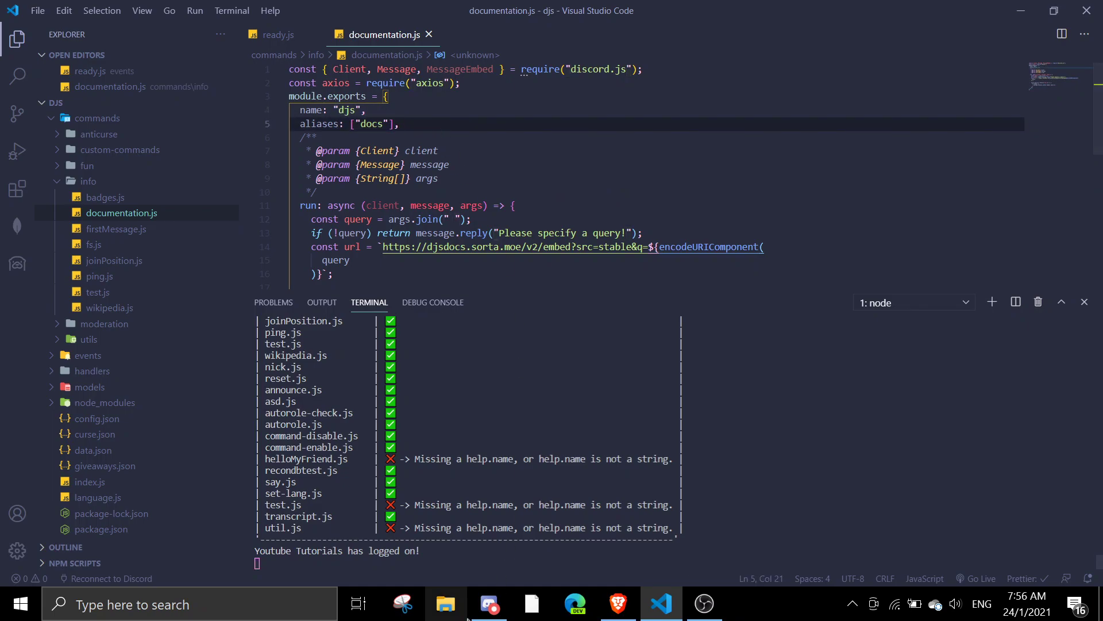
pyautogui.click(489, 603)
pyautogui.click(429, 535)
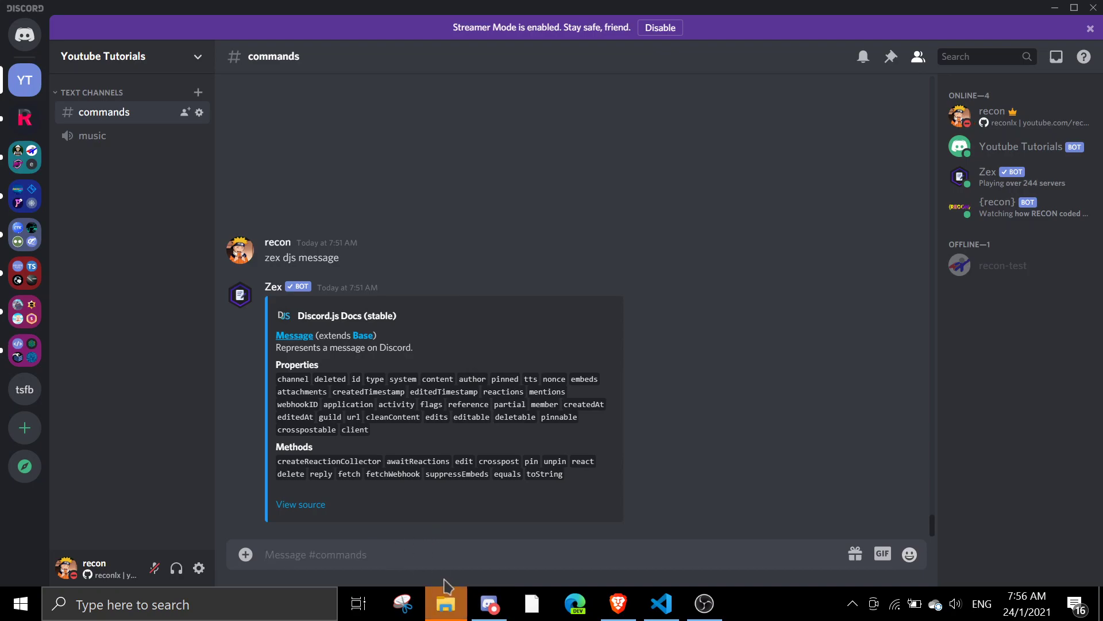
# Send the queries y!docs mesage, y!djs message and y!docs message in #commands.
pyautogui.moveTo(447, 604); pyautogui.dragTo(454, 571)
pyautogui.click(449, 568)
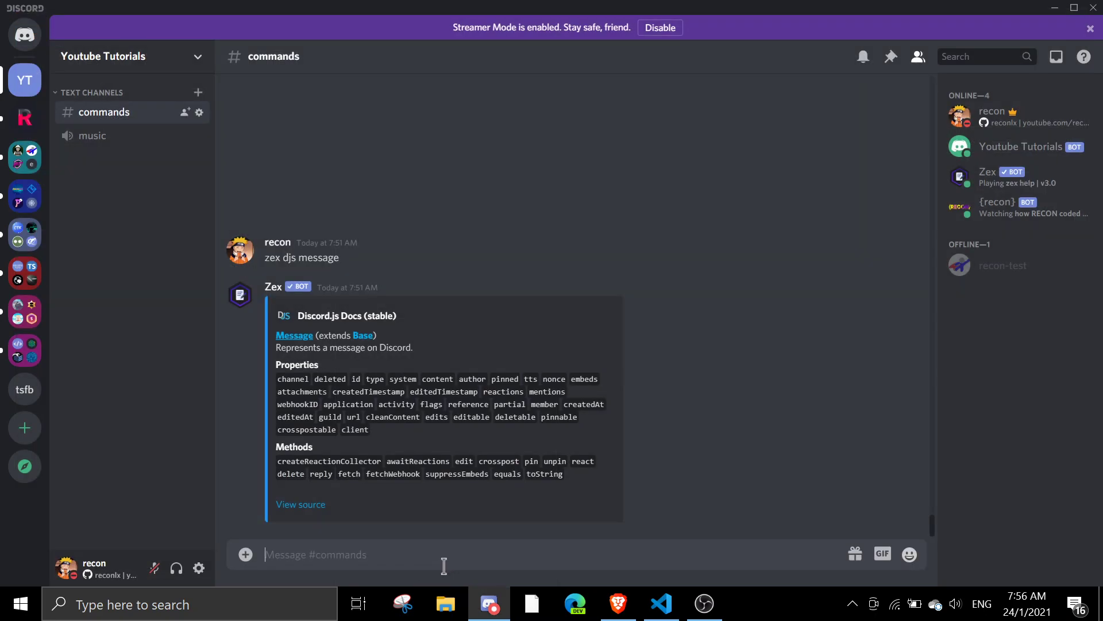
pyautogui.write('y')
pyautogui.write('sage')
pyautogui.press('Return')
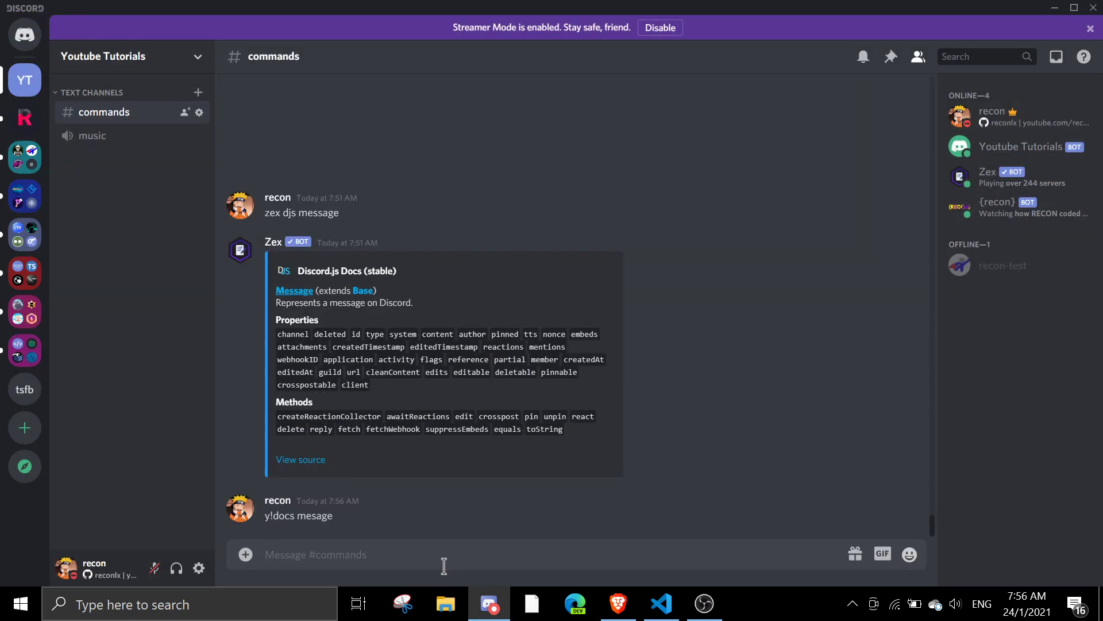
pyautogui.moveTo(344, 423)
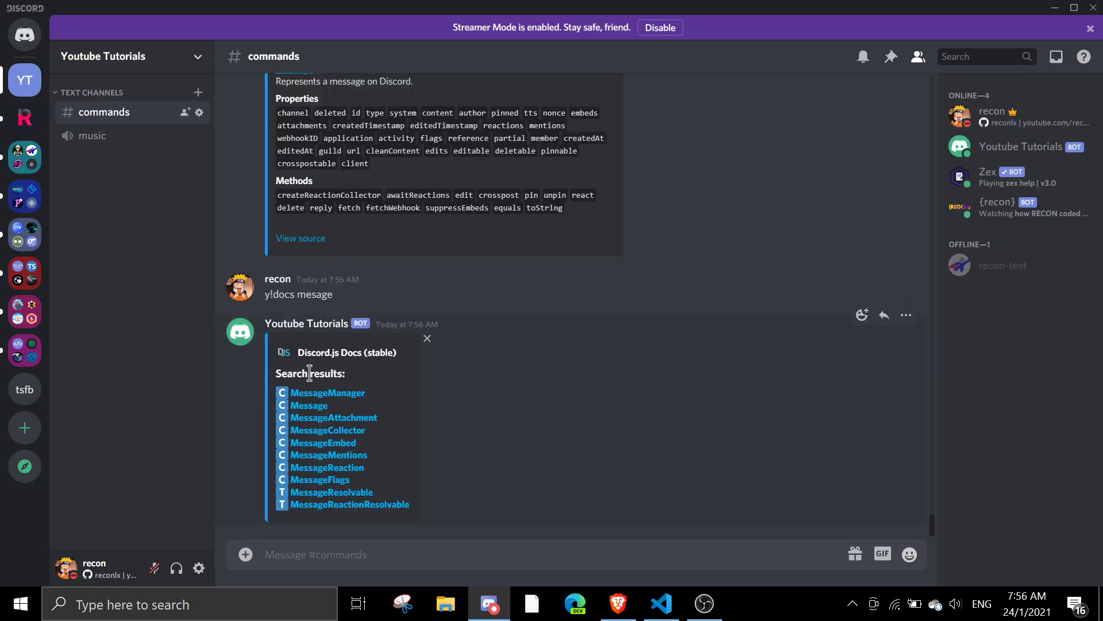
pyautogui.write('y')
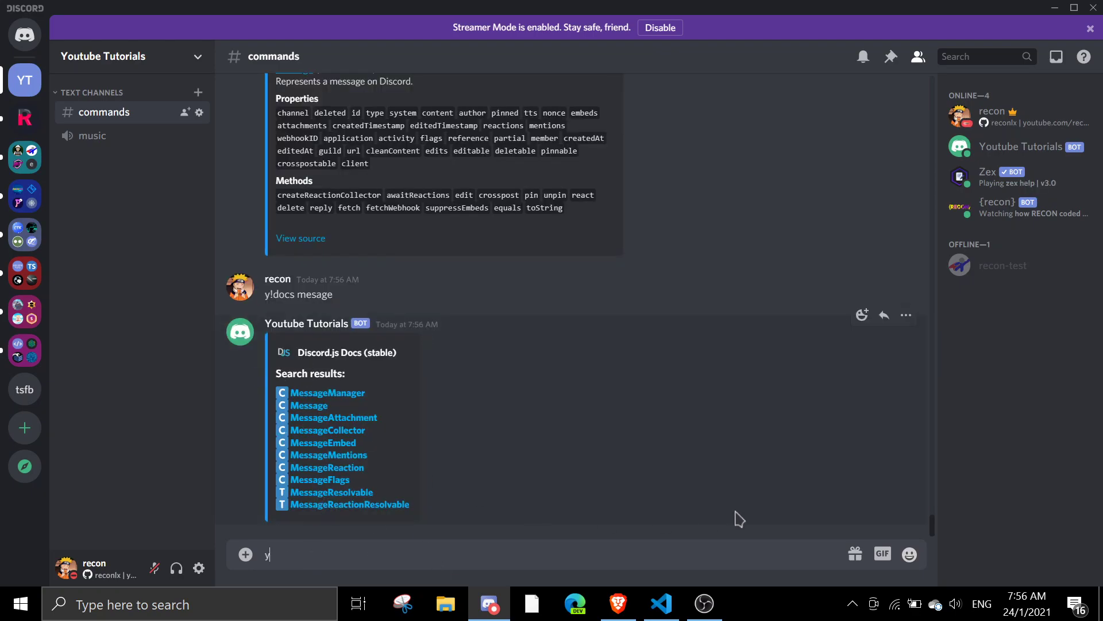
pyautogui.write('!docs mesage')
pyautogui.press('Return')
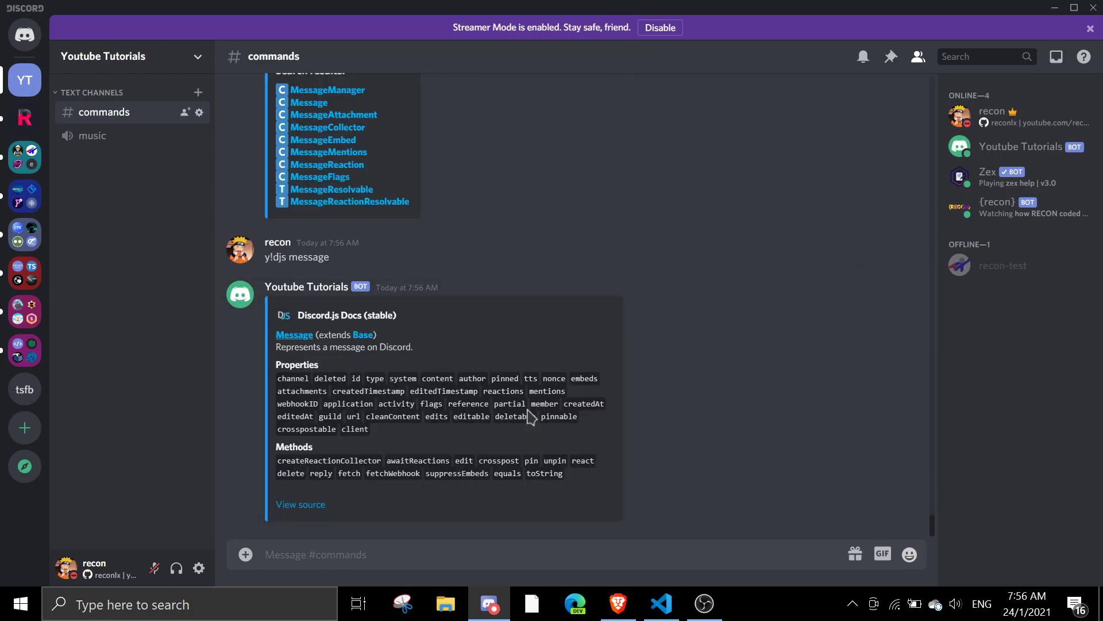
pyautogui.write('y!d')
pyautogui.write('ge')
pyautogui.press('Return')
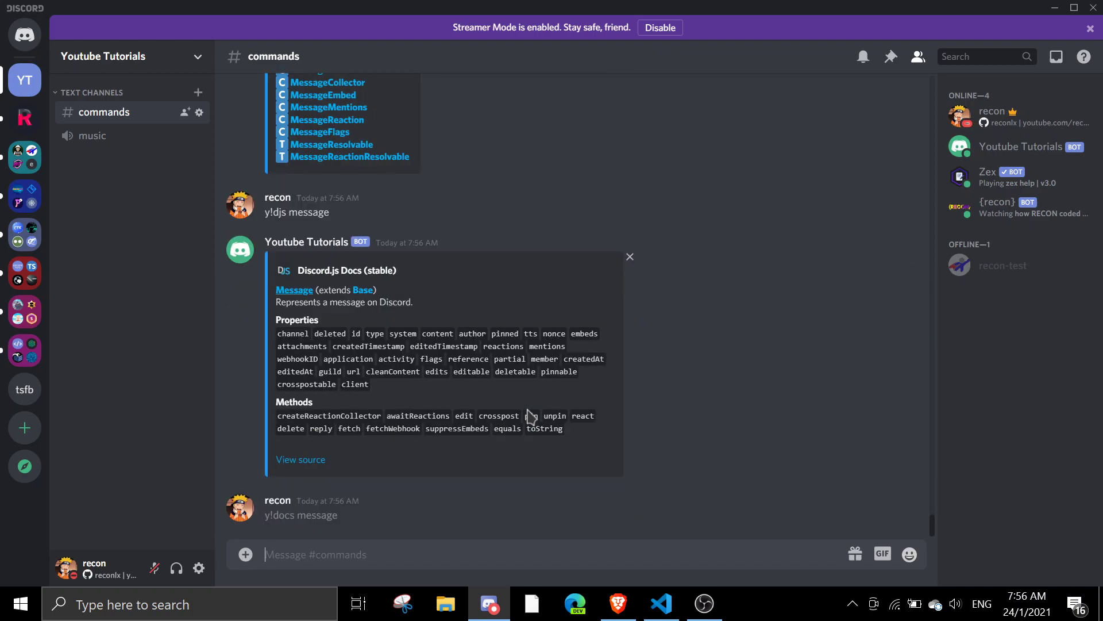
pyautogui.moveTo(451, 366)
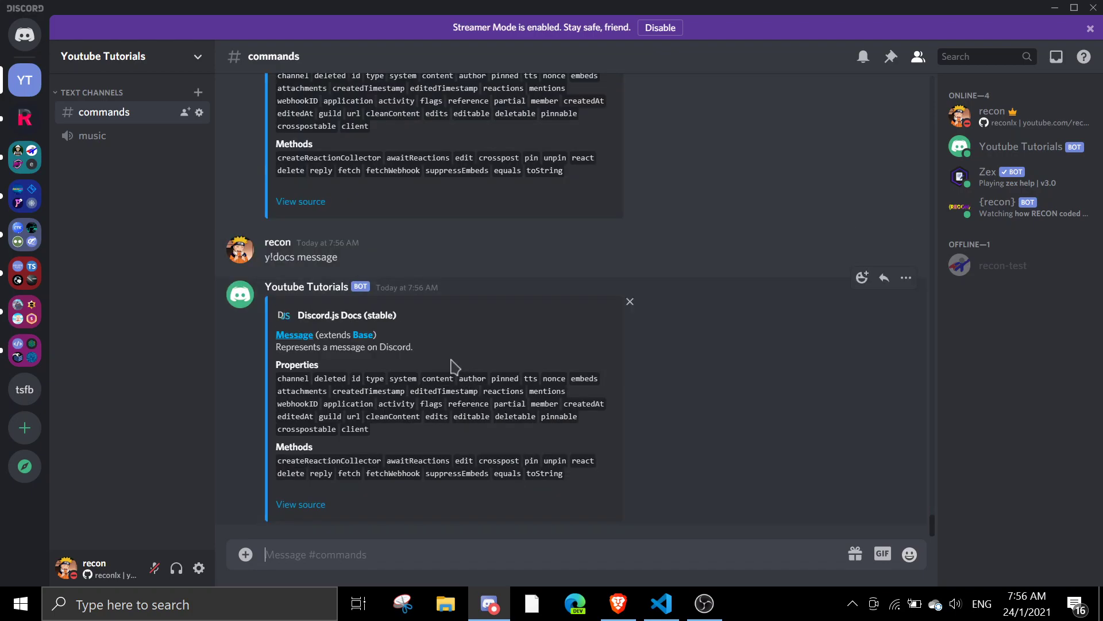
pyautogui.write('y!docs message.as')
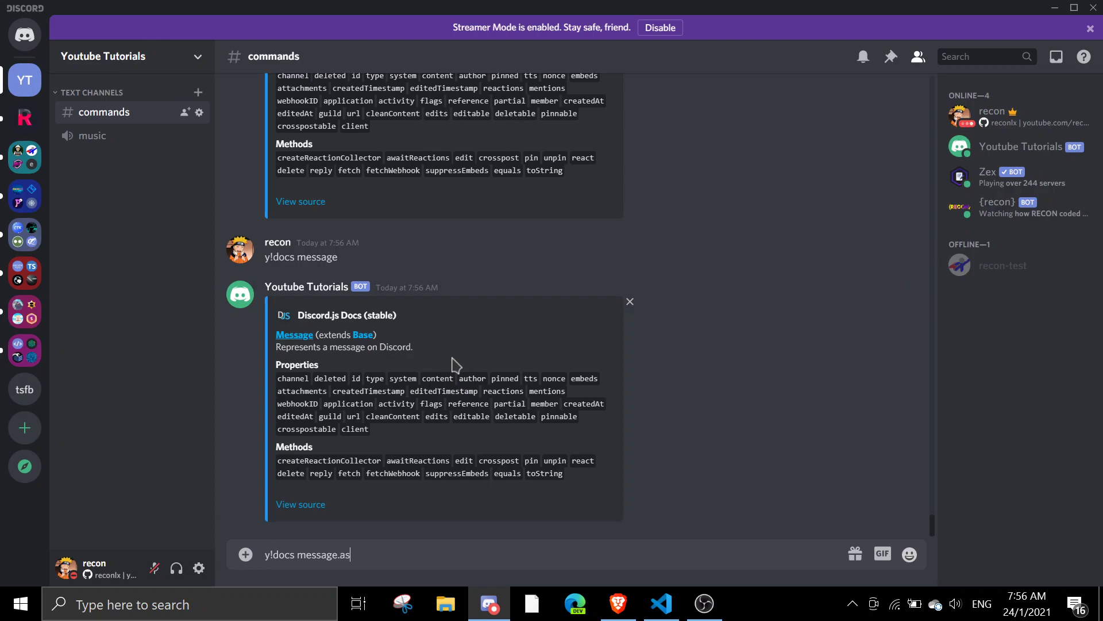
pyautogui.write('thor')
# Query y!docs message.author, check the User type in the reply, then return to VS Code.
pyautogui.press('Return')
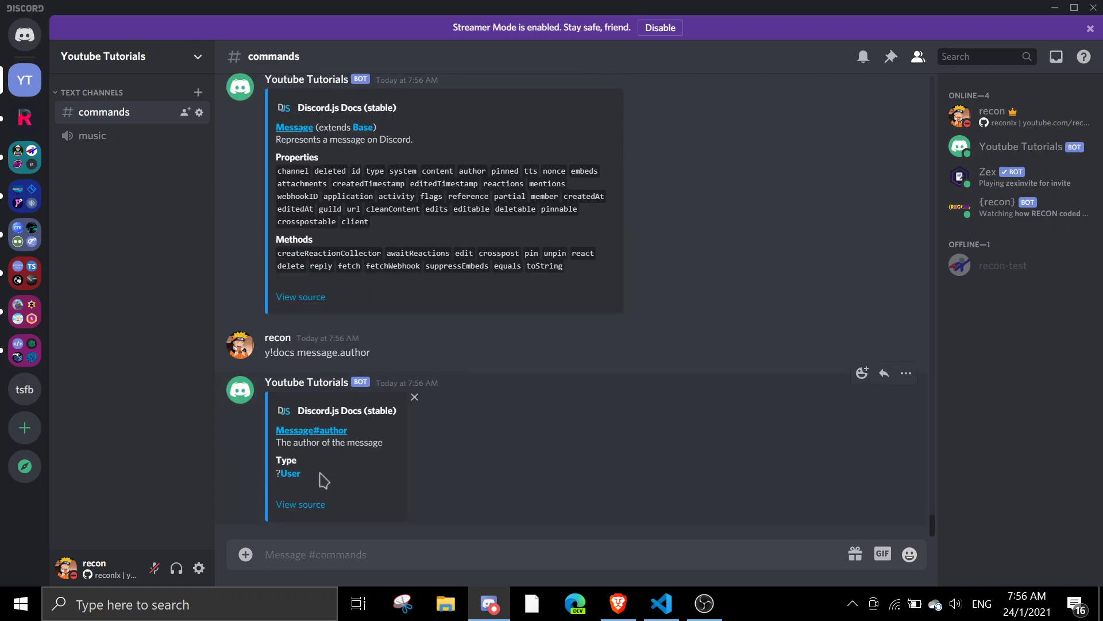
pyautogui.moveTo(292, 482); pyautogui.dragTo(226, 334)
pyautogui.click(226, 309)
pyautogui.click(661, 604)
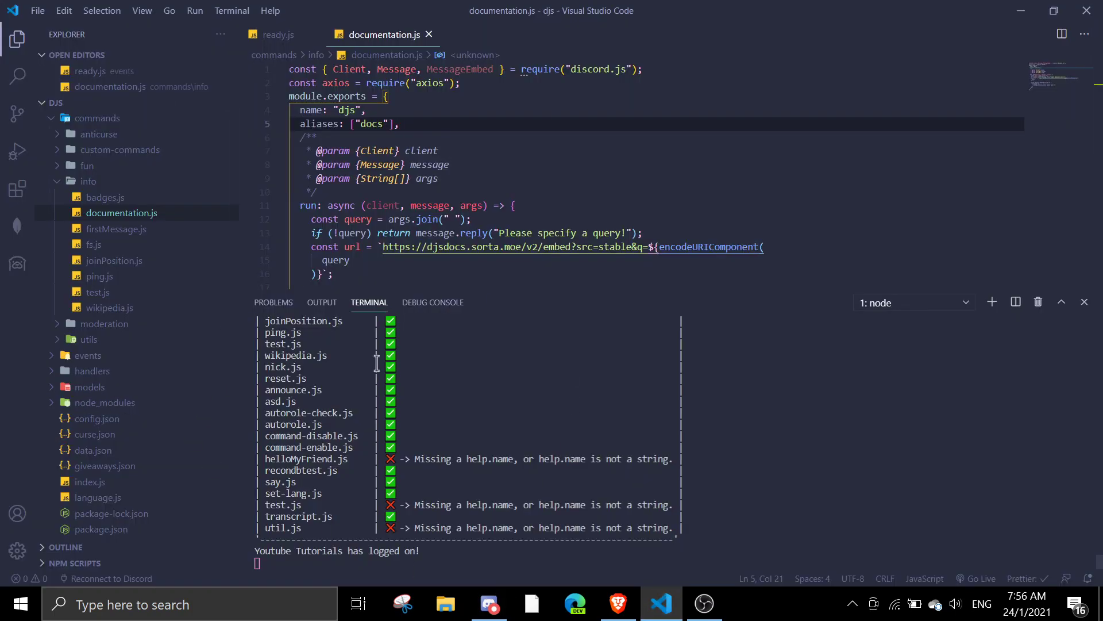
# Close the terminal to show all of documentation.js, then minimize VS Code to reveal Discord.
pyautogui.click(1084, 304)
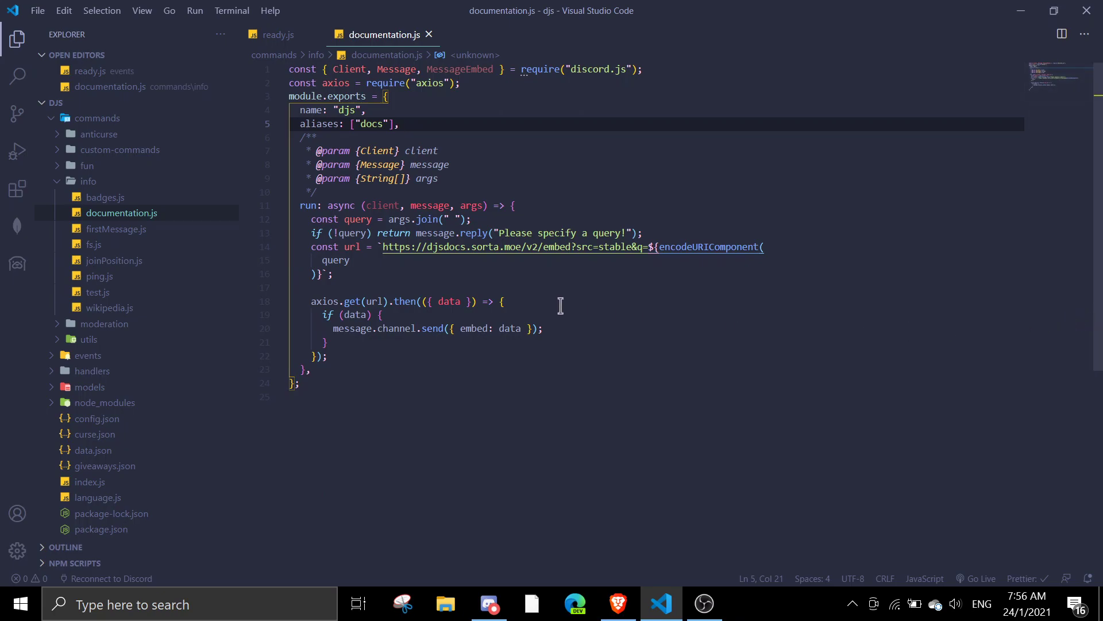
pyautogui.hotkey('alt', 'Tab')
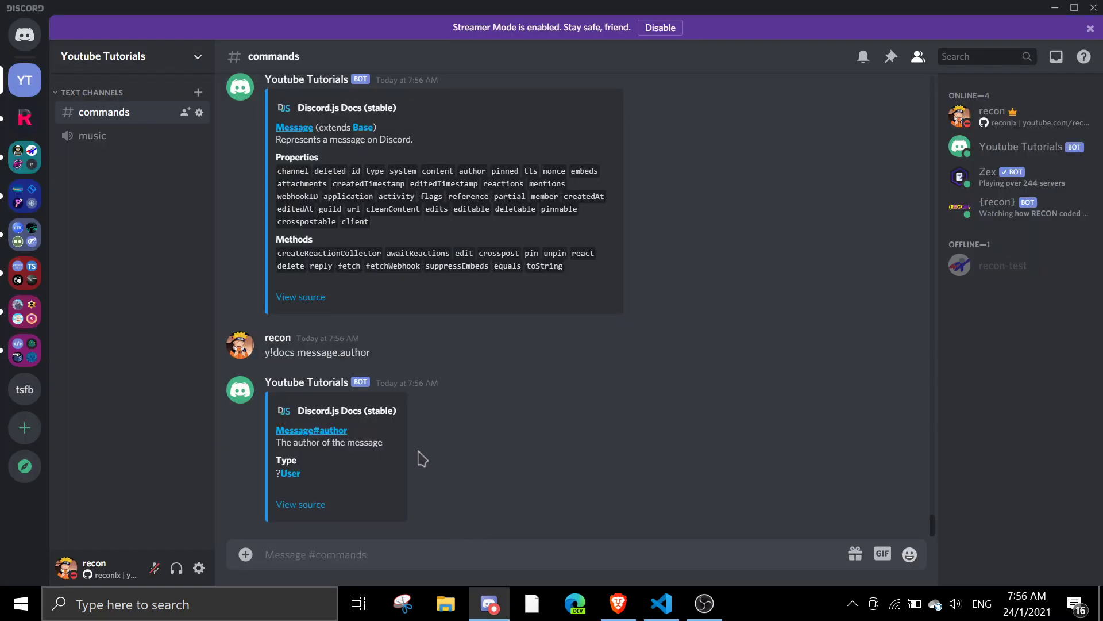
pyautogui.click(626, 606)
pyautogui.click(630, 611)
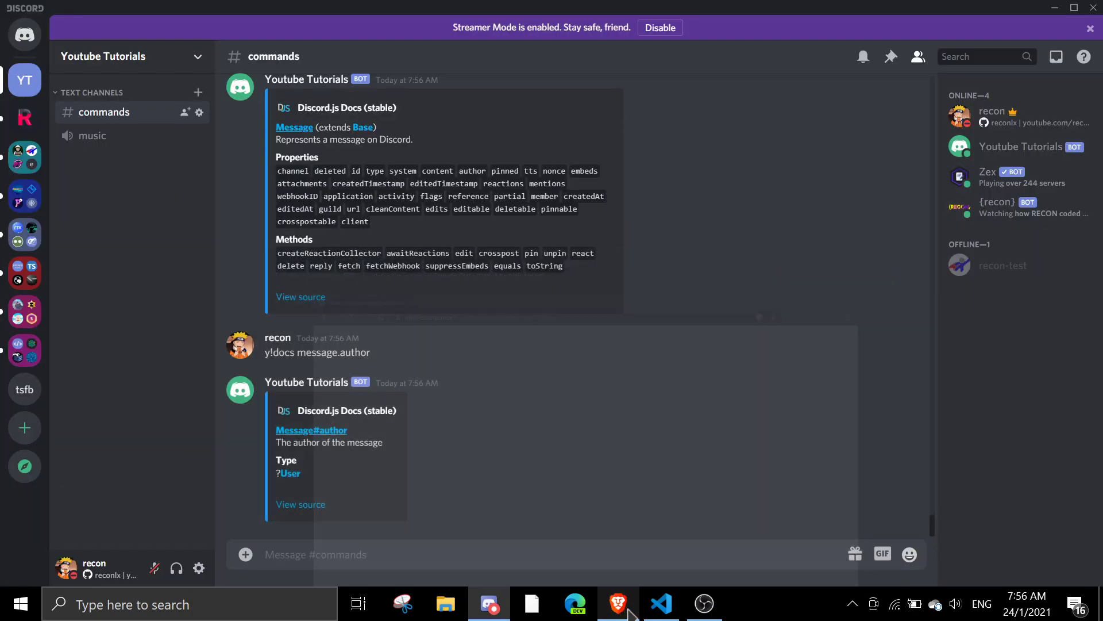
pyautogui.click(664, 606)
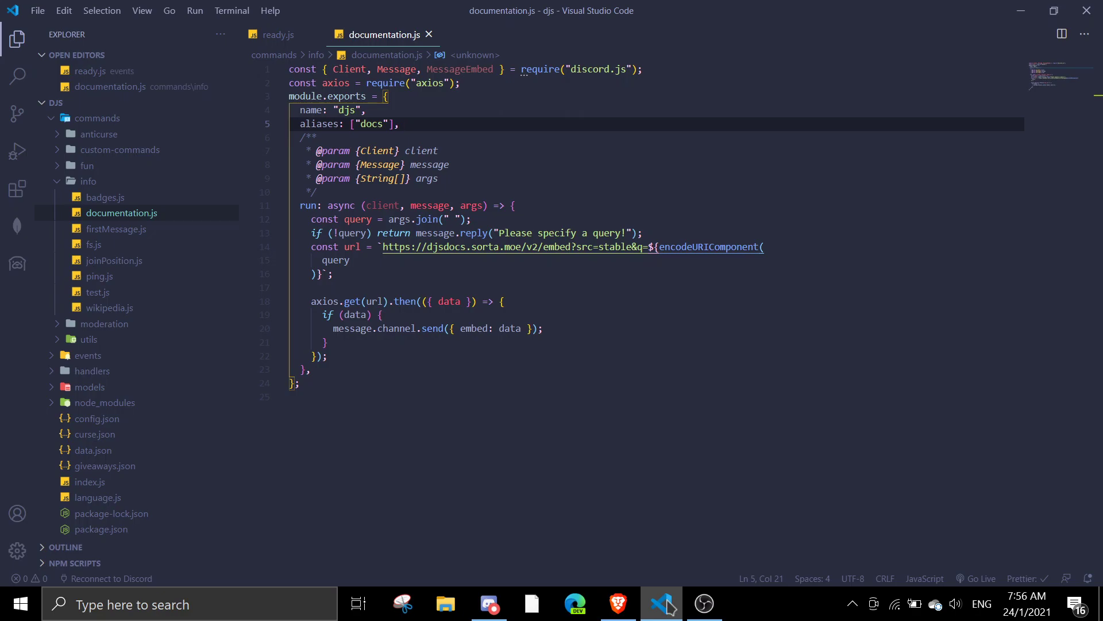
pyautogui.click(663, 603)
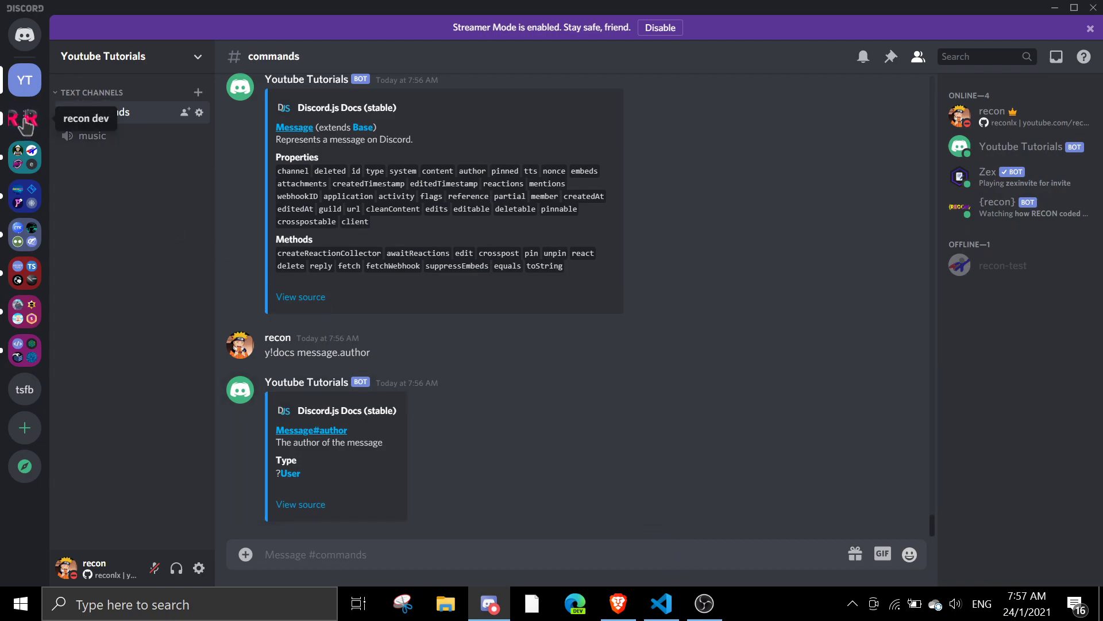
# Open the recon dev server's help-channel and bring OBS Studio to the front.
pyautogui.click(25, 121)
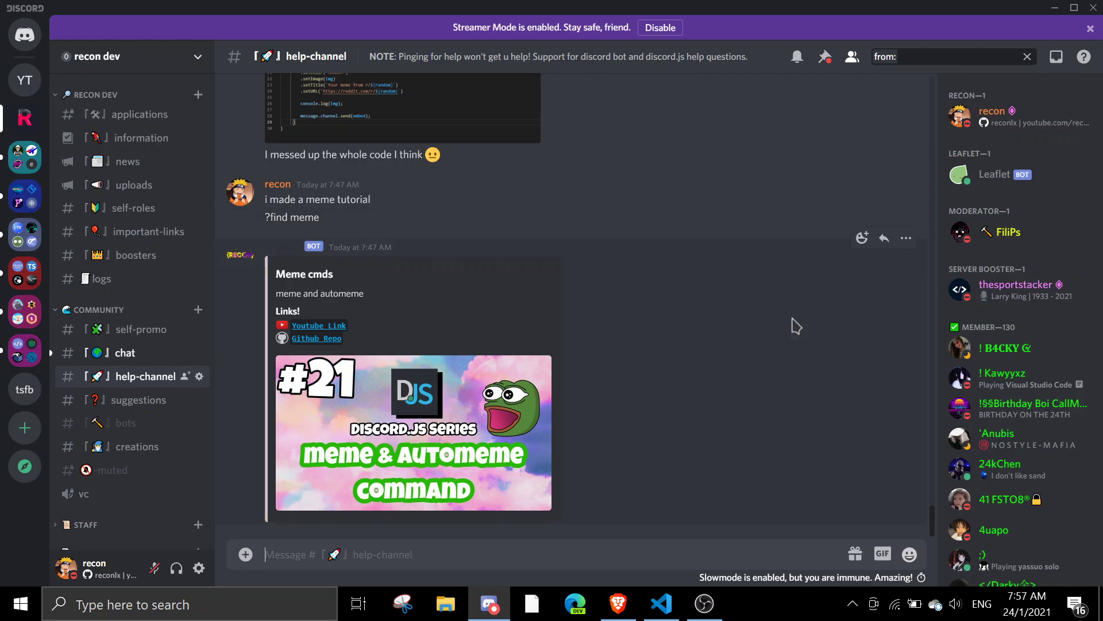
pyautogui.click(705, 604)
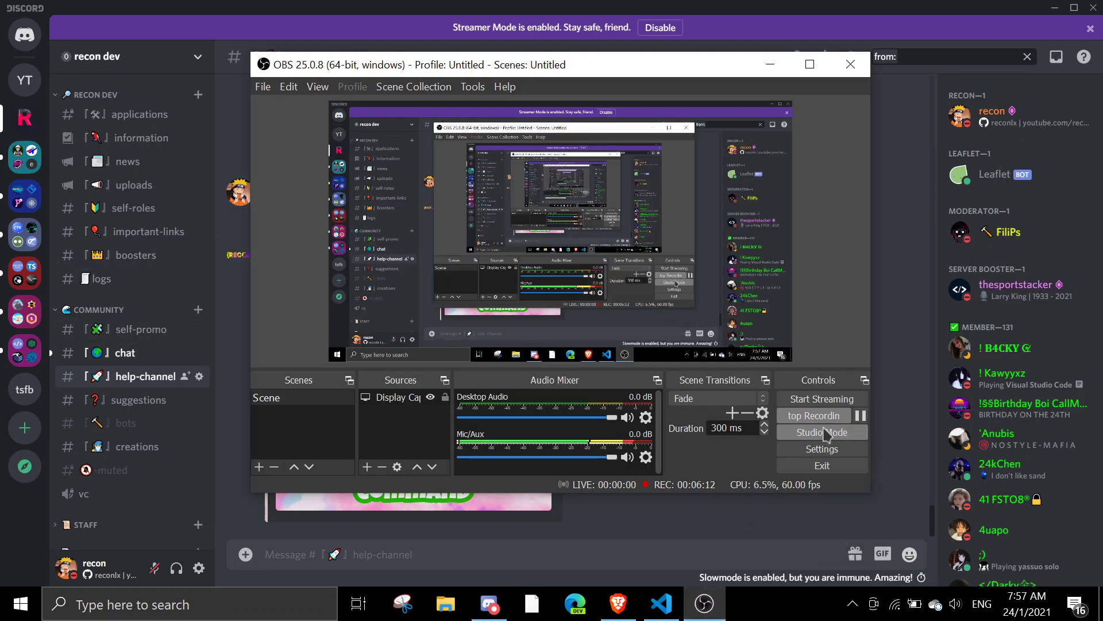